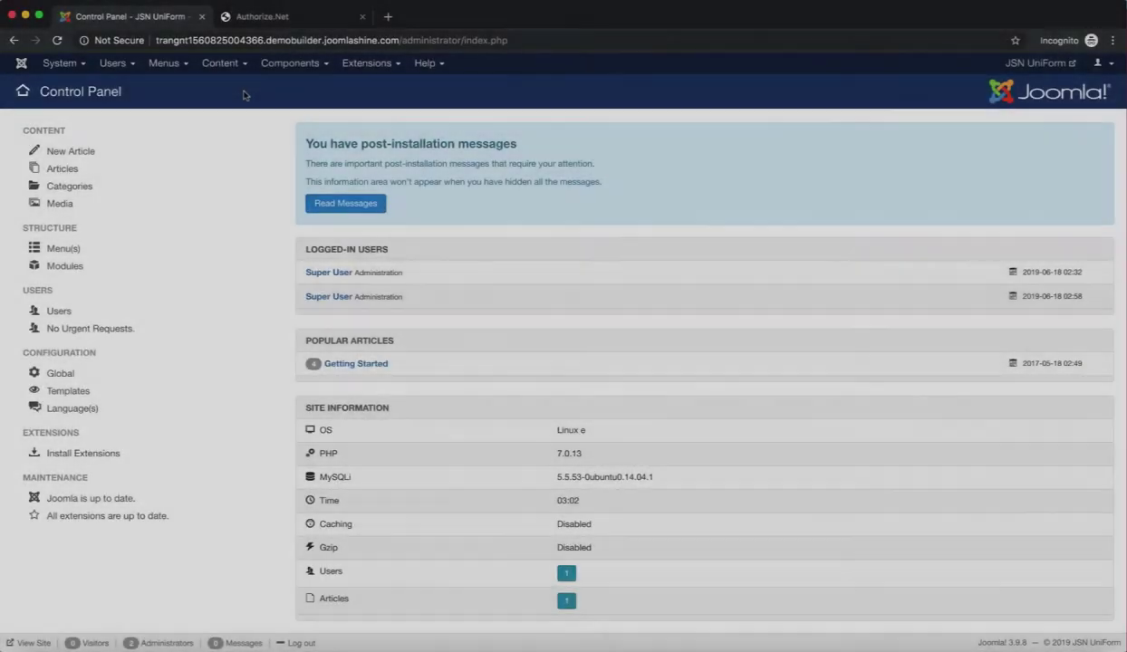
Open the Authorize.Net payment gateway settings from the JSN UniForm integrations
click(323, 65)
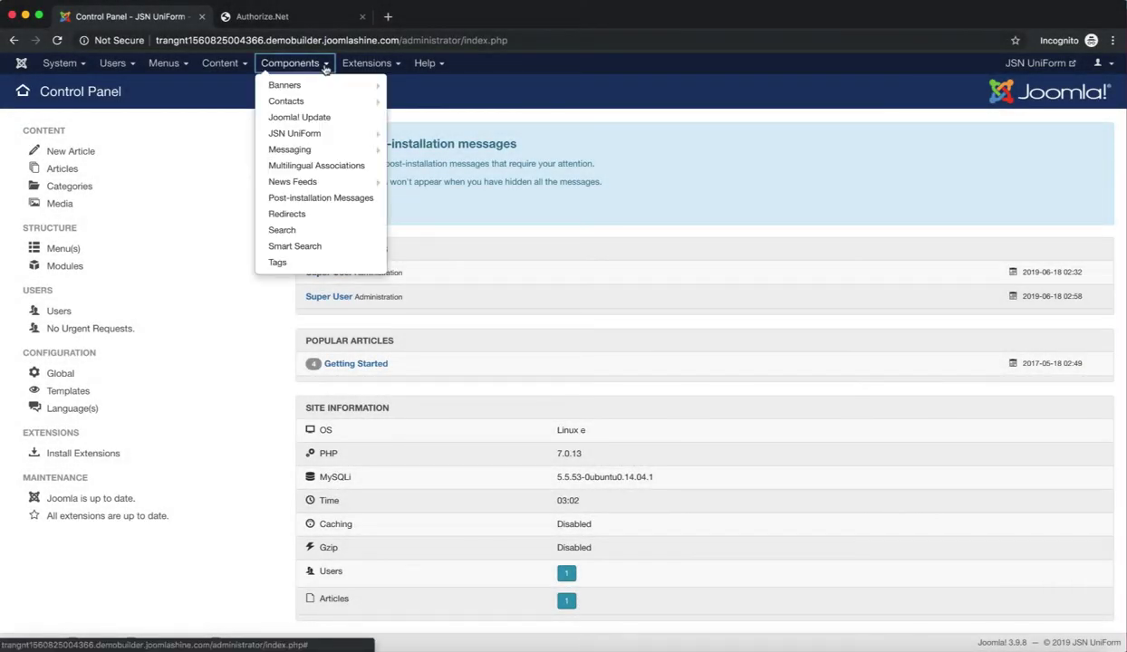
mouse_move(362, 133)
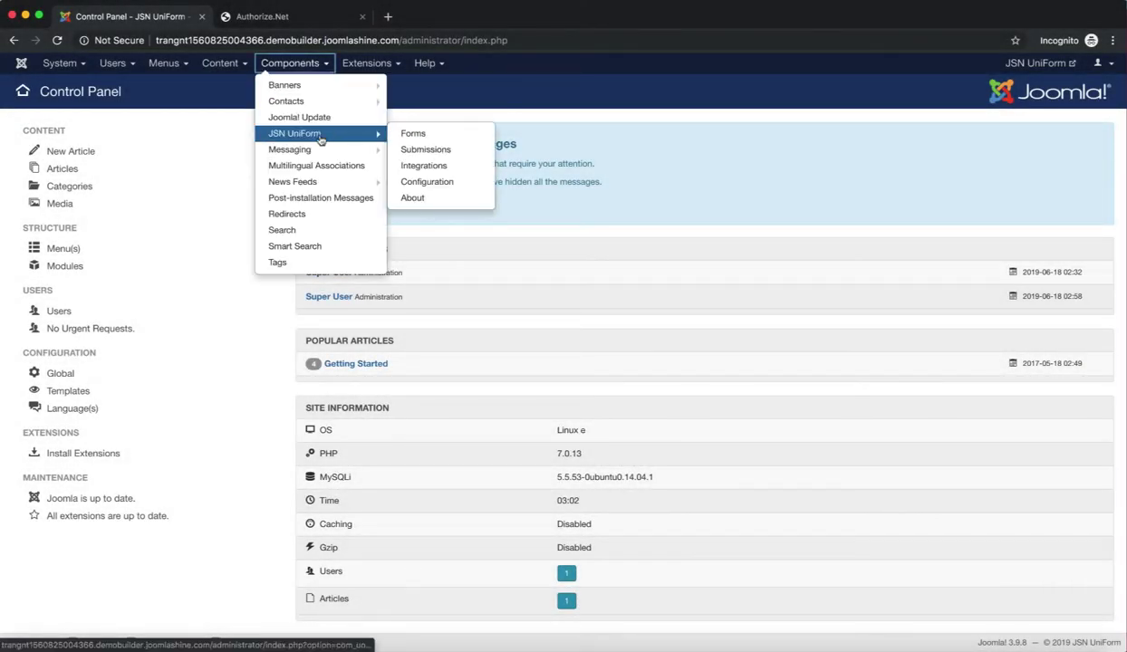
click(457, 172)
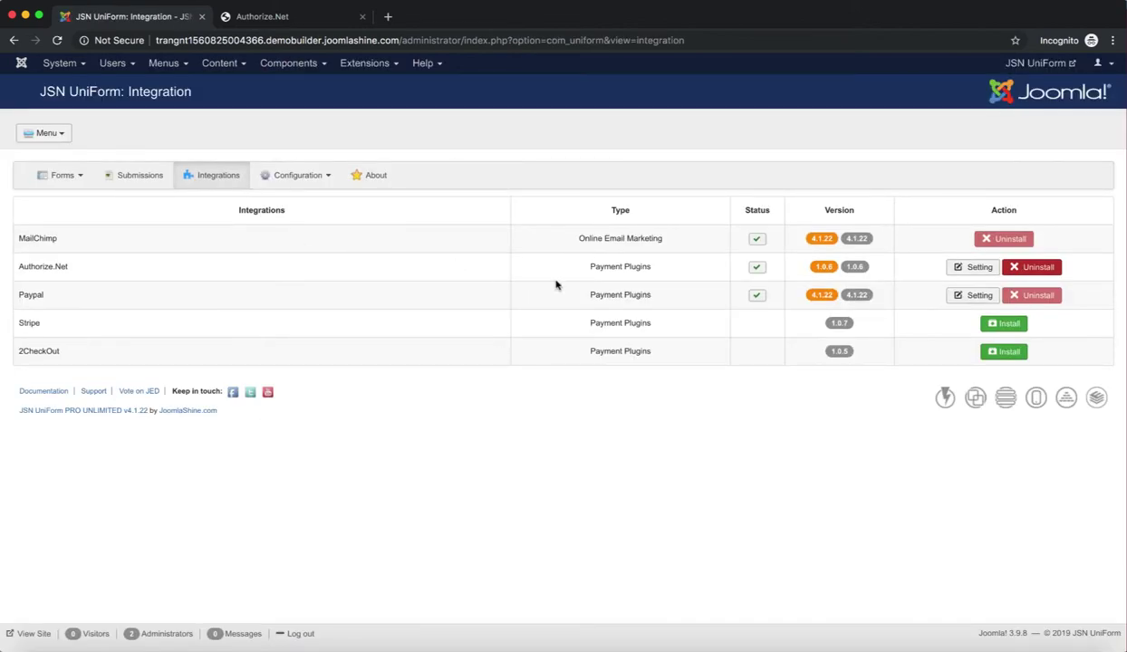
click(976, 273)
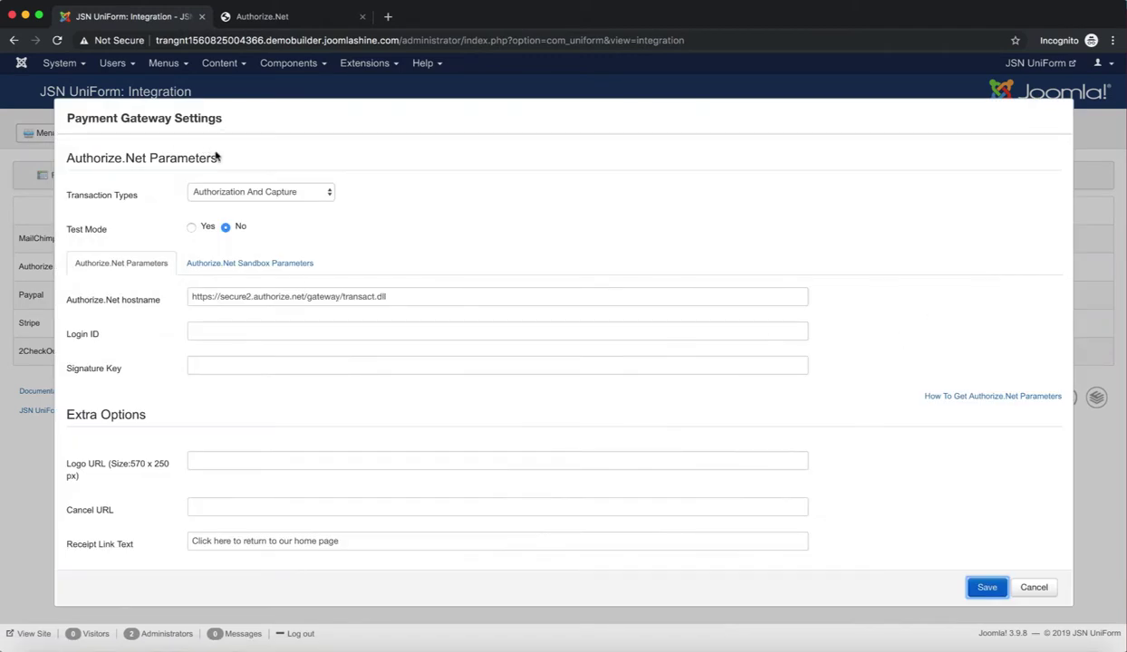
Choose Authorization And Capture as the Authorize.Net transaction type
drag(213, 159, 66, 156)
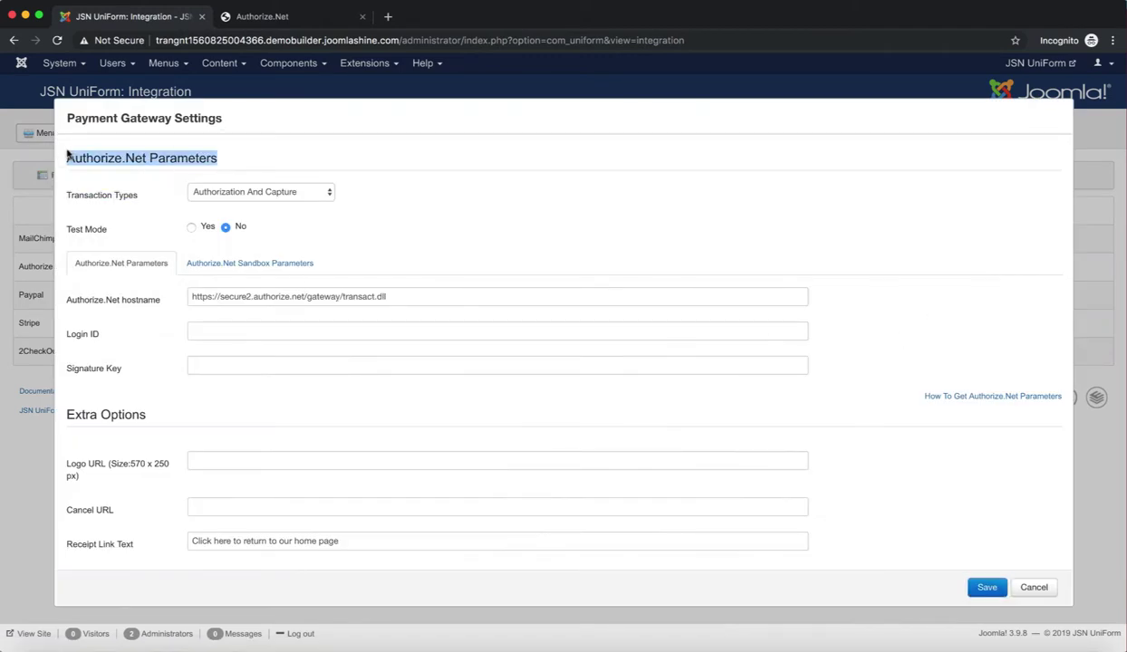
click(242, 158)
click(319, 193)
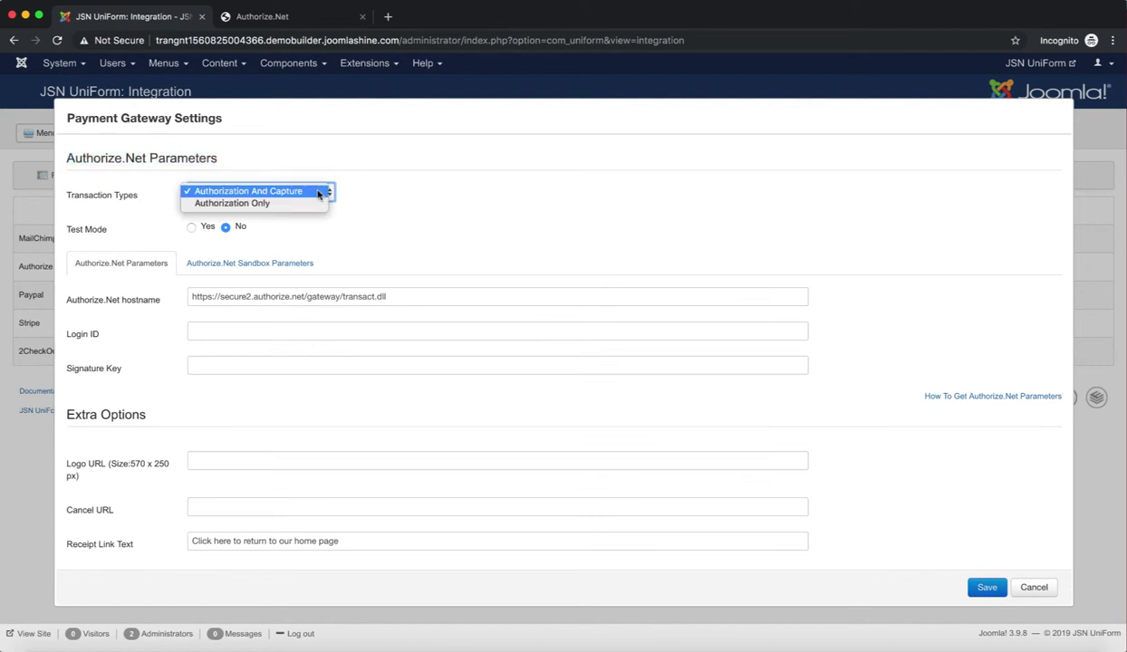
click(318, 193)
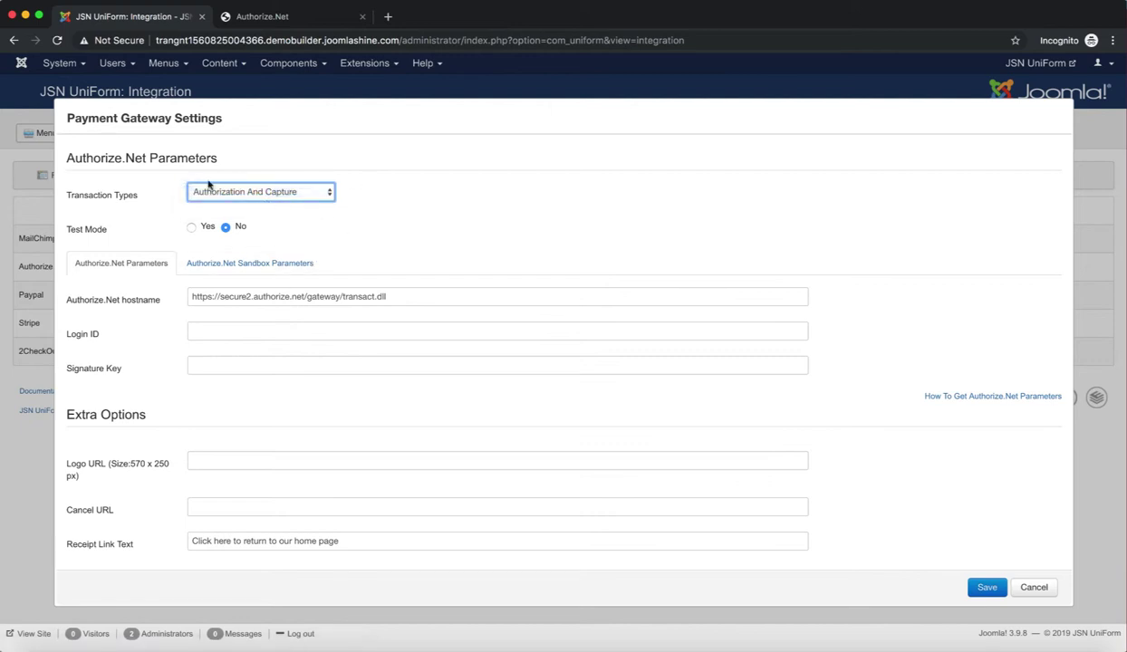
Review the Authorize.Net hostname, Login ID and Signature Key descriptions, and enable test mode to use the sandbox parameters
mouse_move(77, 234)
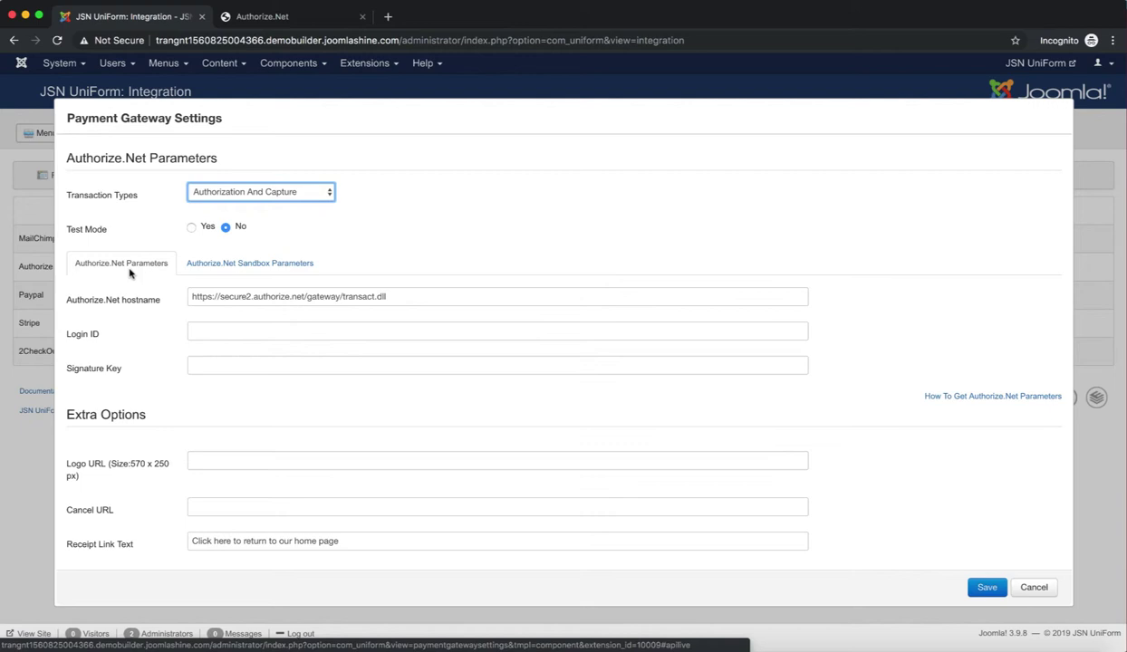
mouse_move(138, 308)
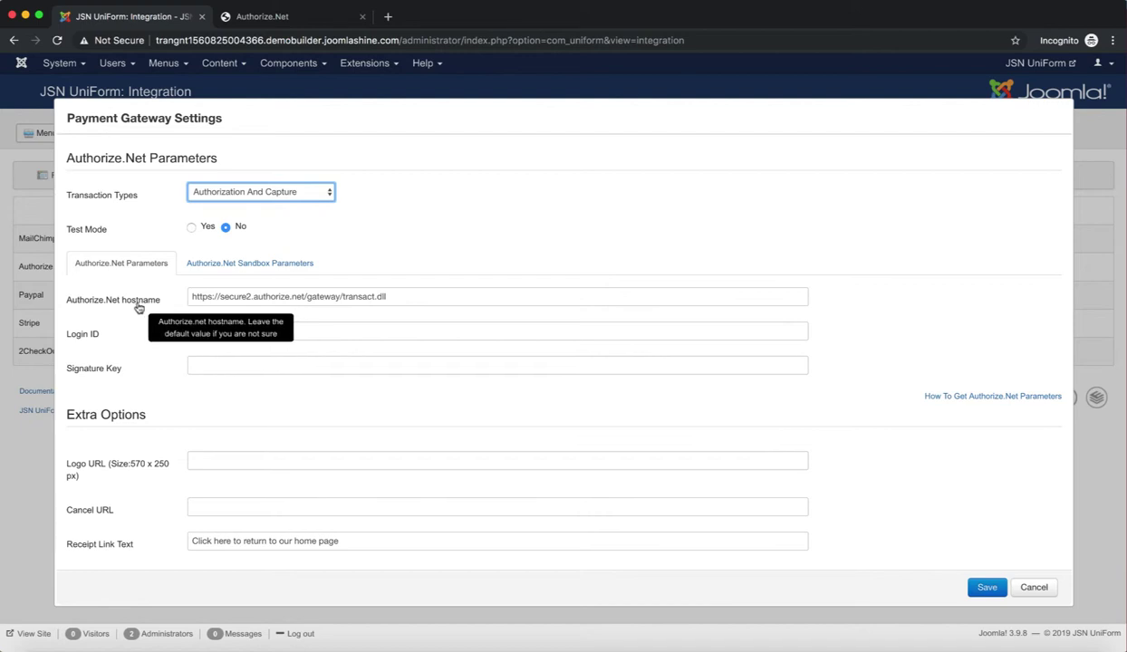
mouse_move(91, 335)
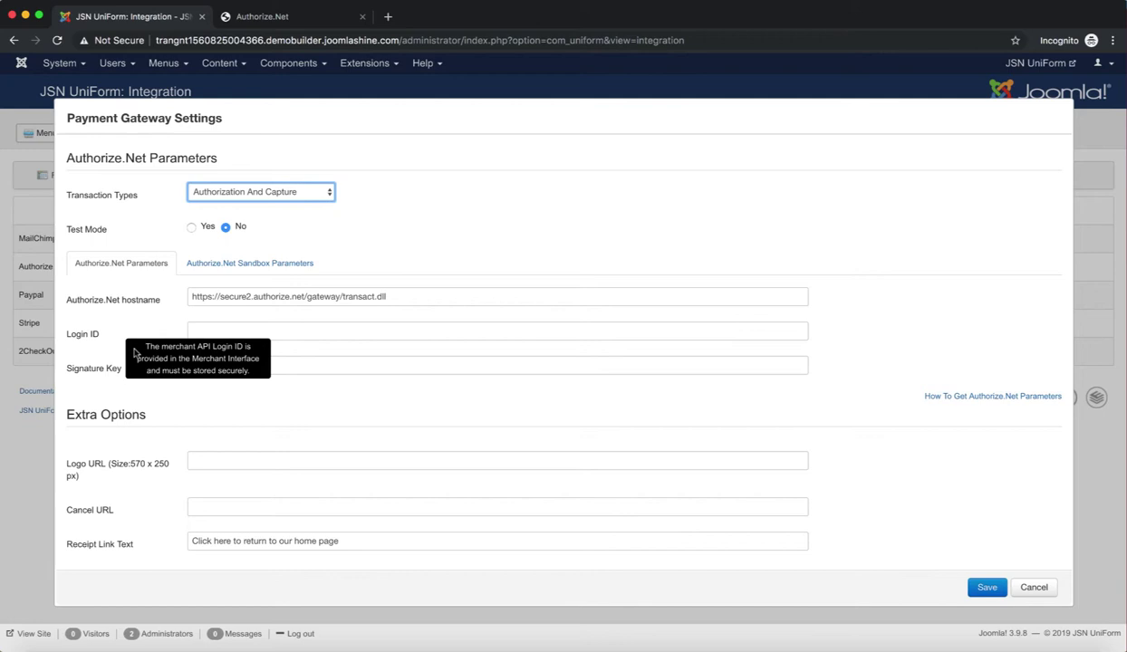
mouse_move(116, 370)
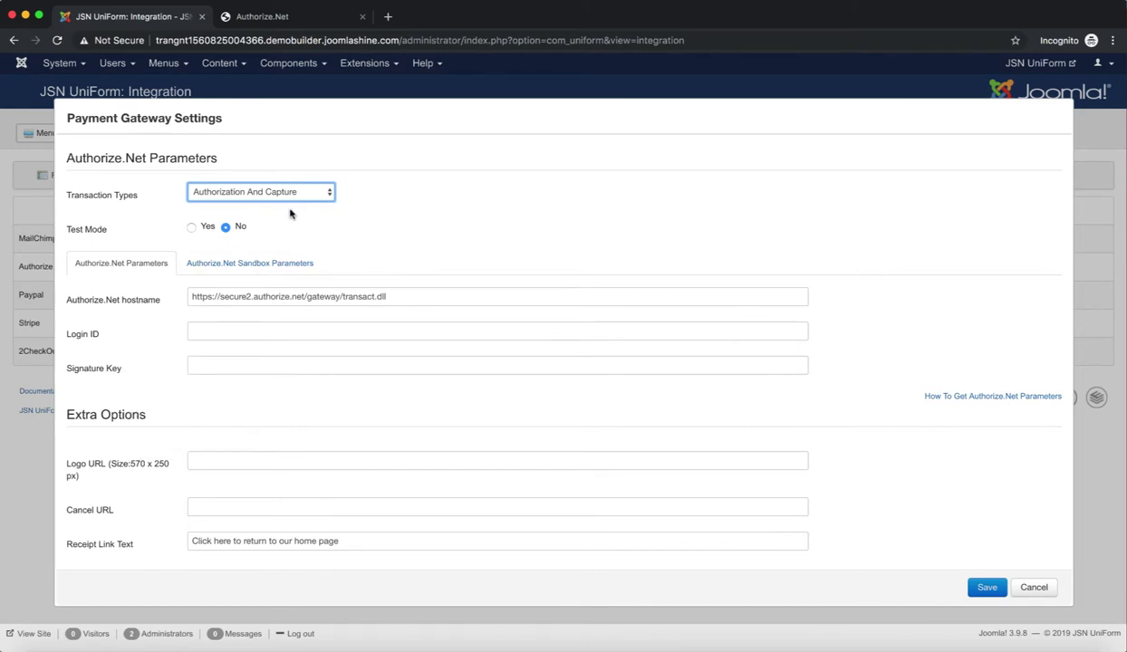
click(192, 232)
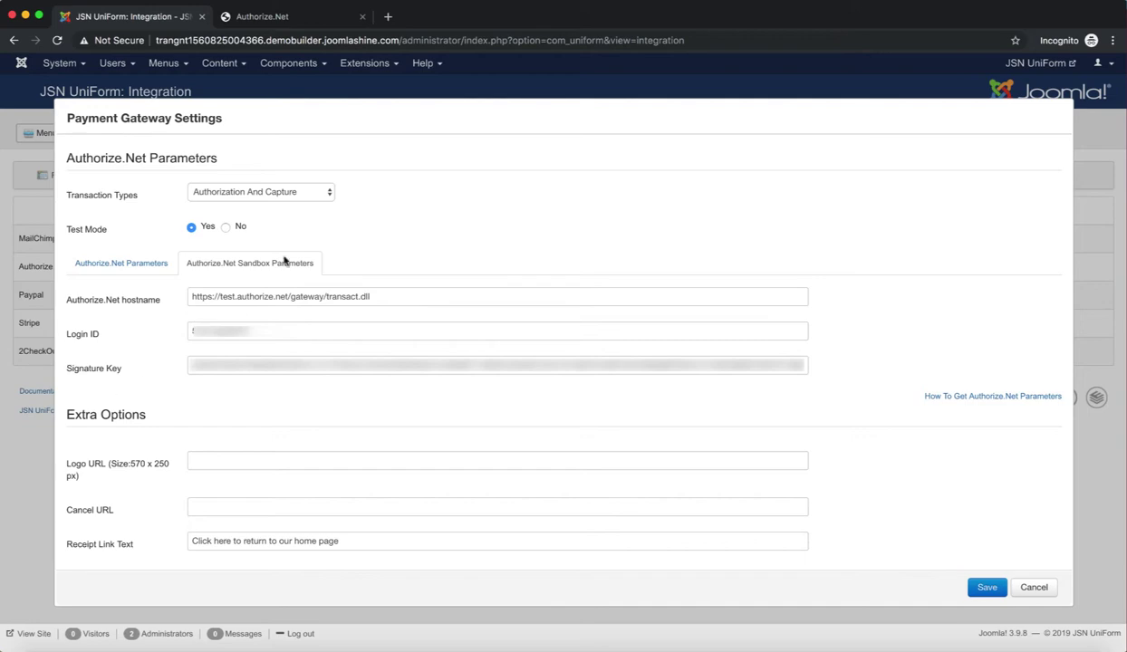
Switch to the Authorize.Net sandbox site and locate the API Login ID under API Credentials & Keys in the account settings
click(324, 21)
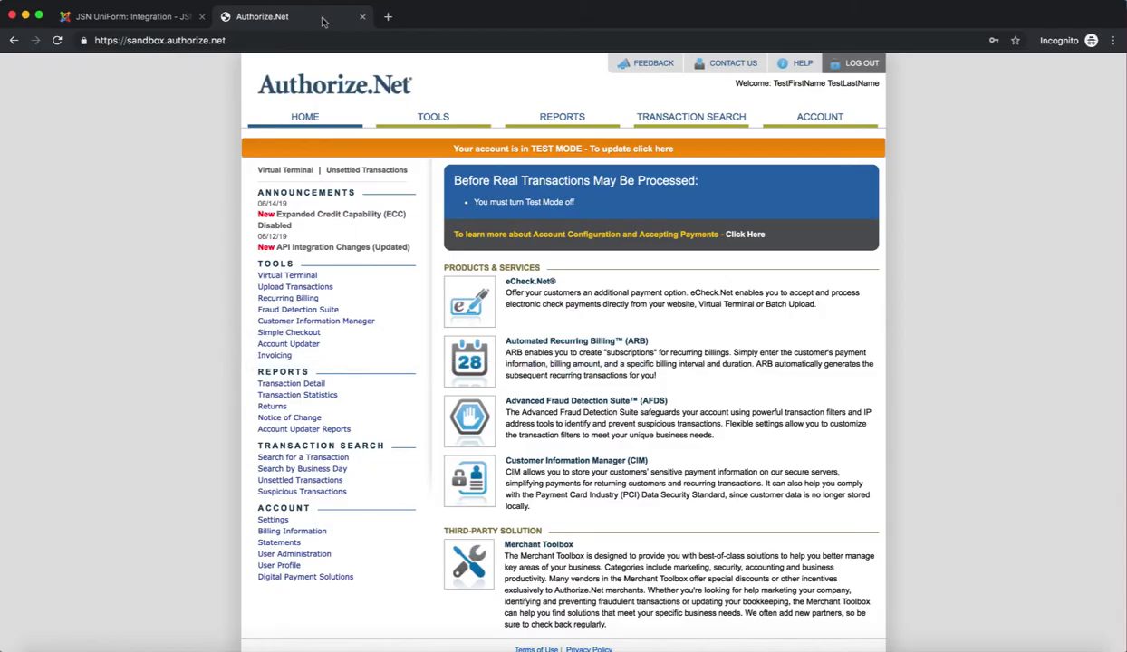
double_click(235, 40)
click(235, 39)
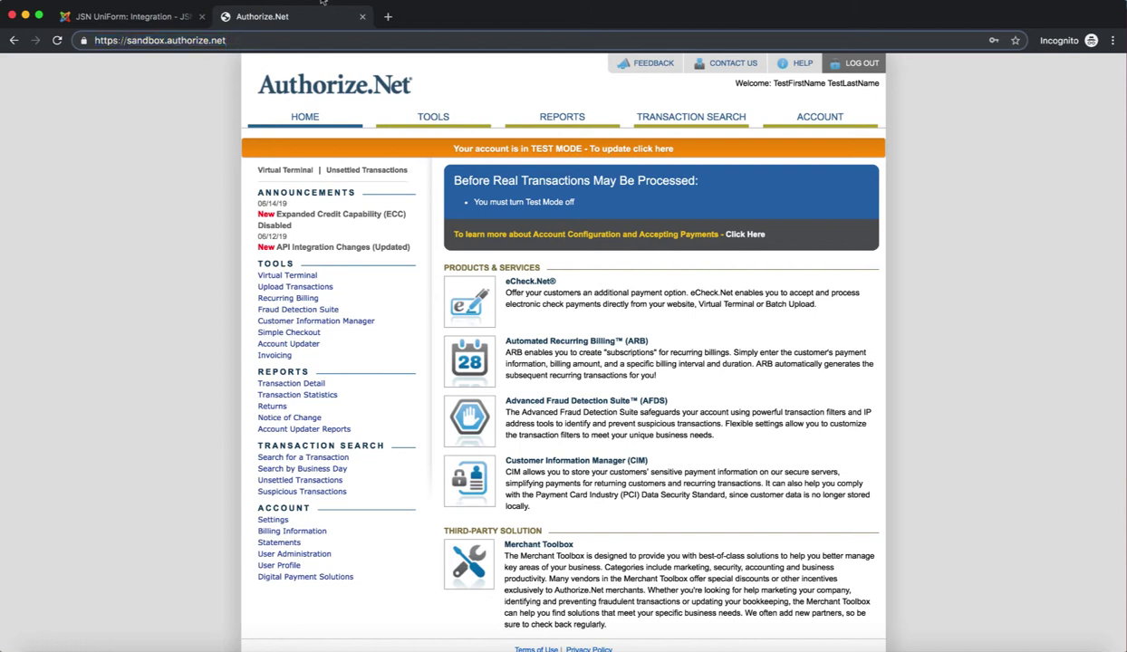
click(820, 118)
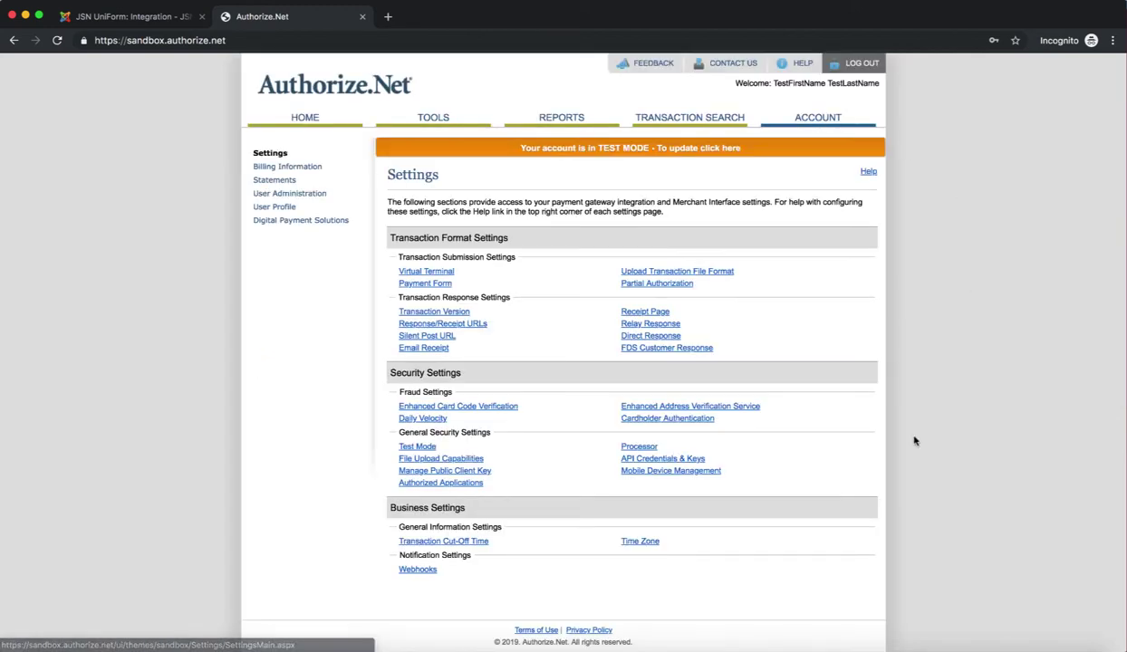
click(691, 462)
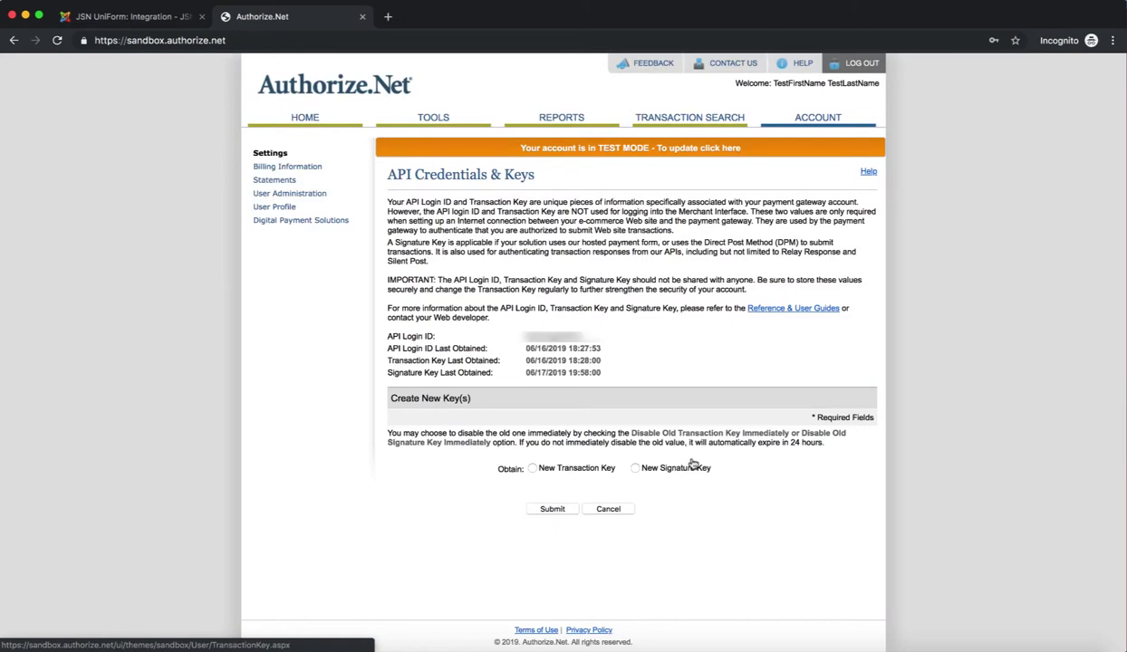
drag(440, 339, 388, 335)
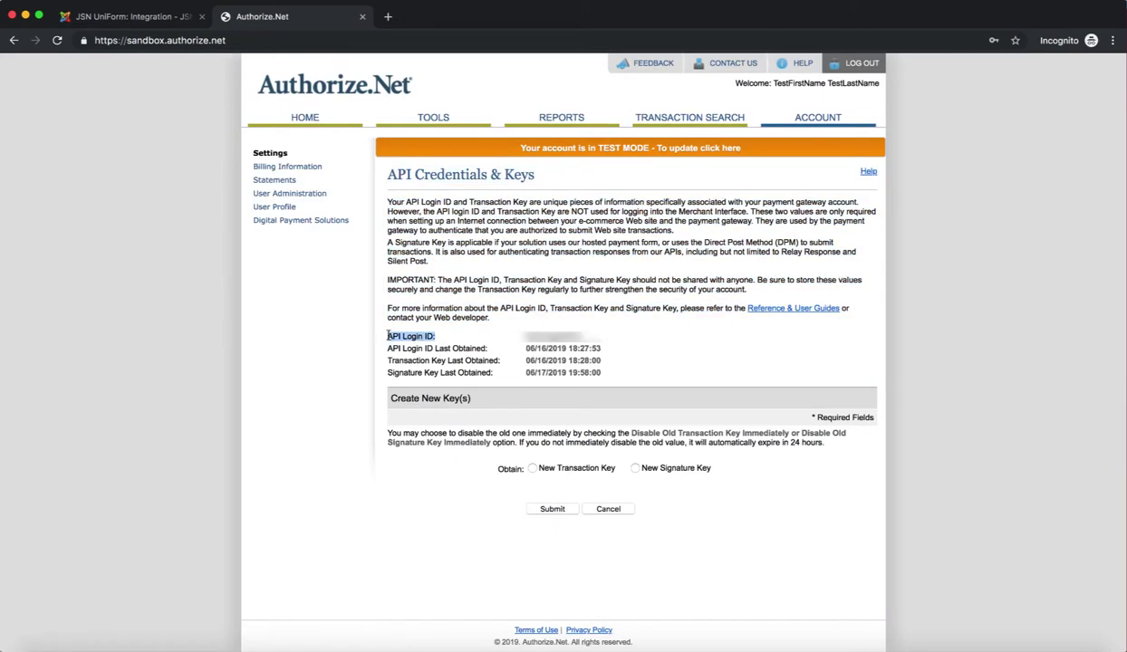
click(441, 339)
Try to request a new signature key with the old one disabled immediately, cancelling at the identity verification
click(637, 467)
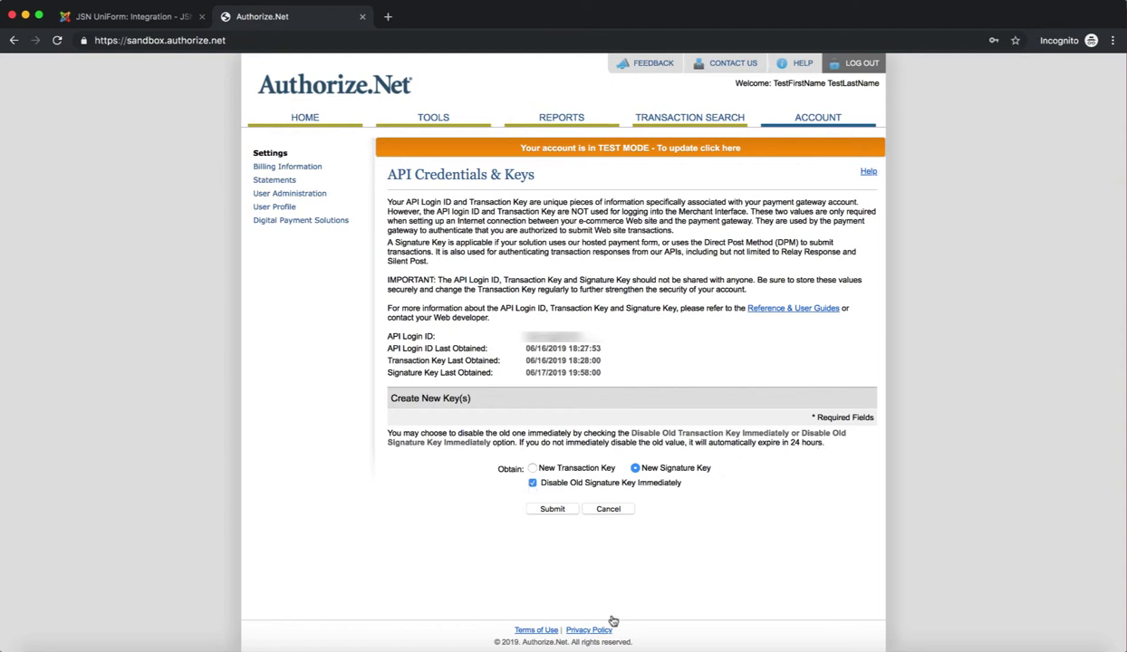
click(567, 513)
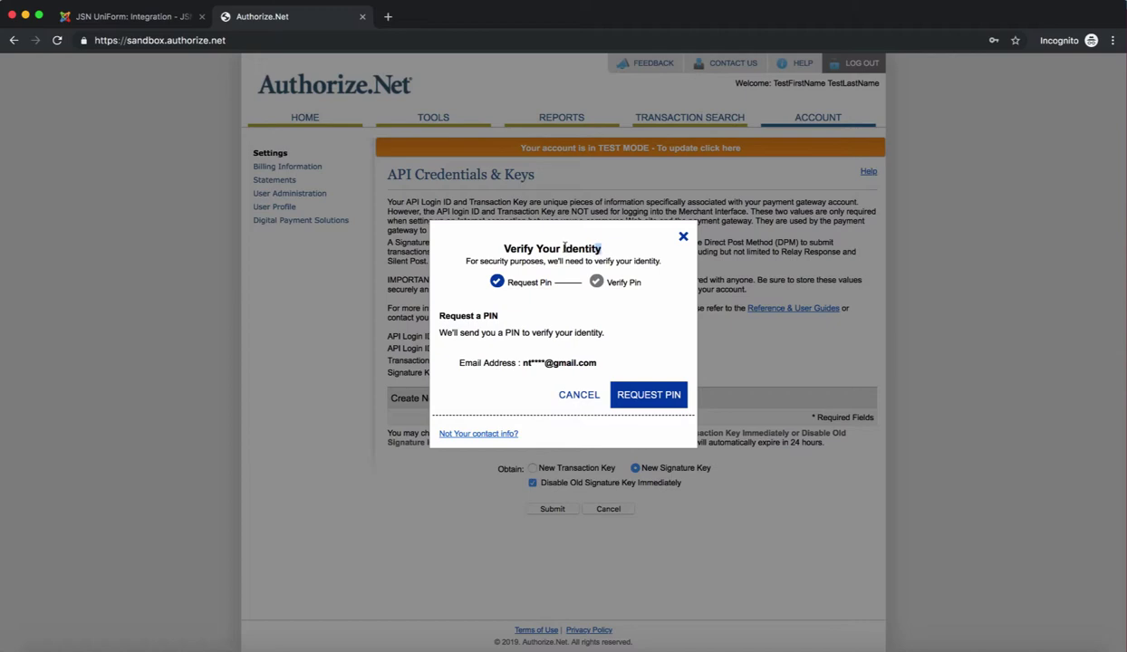
drag(599, 250, 489, 245)
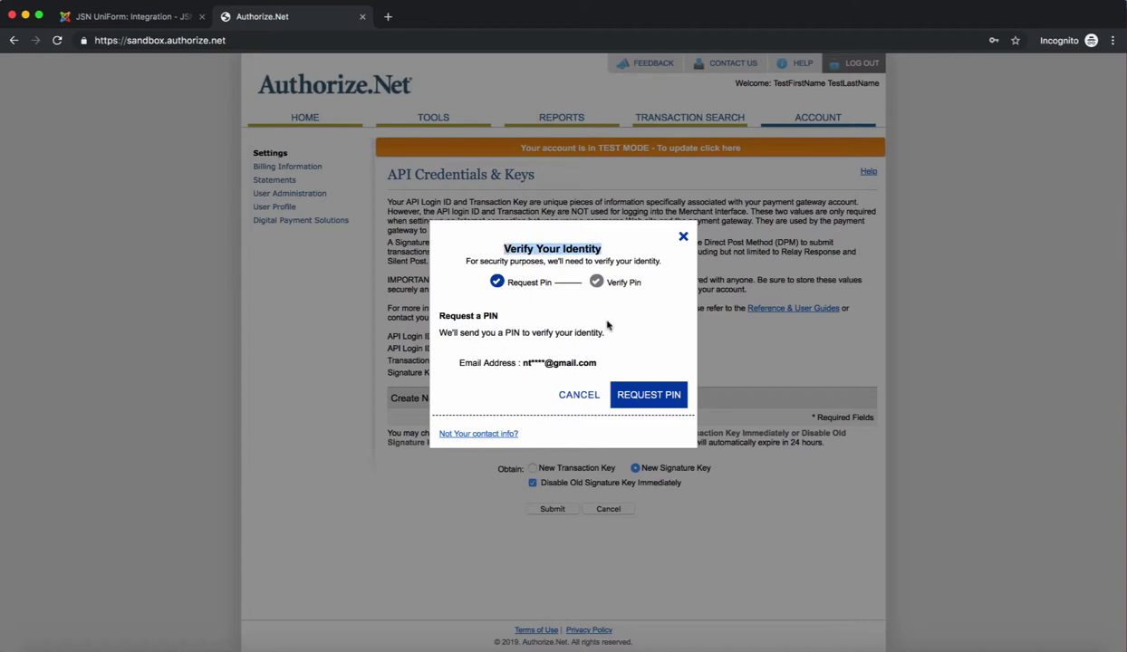
click(578, 399)
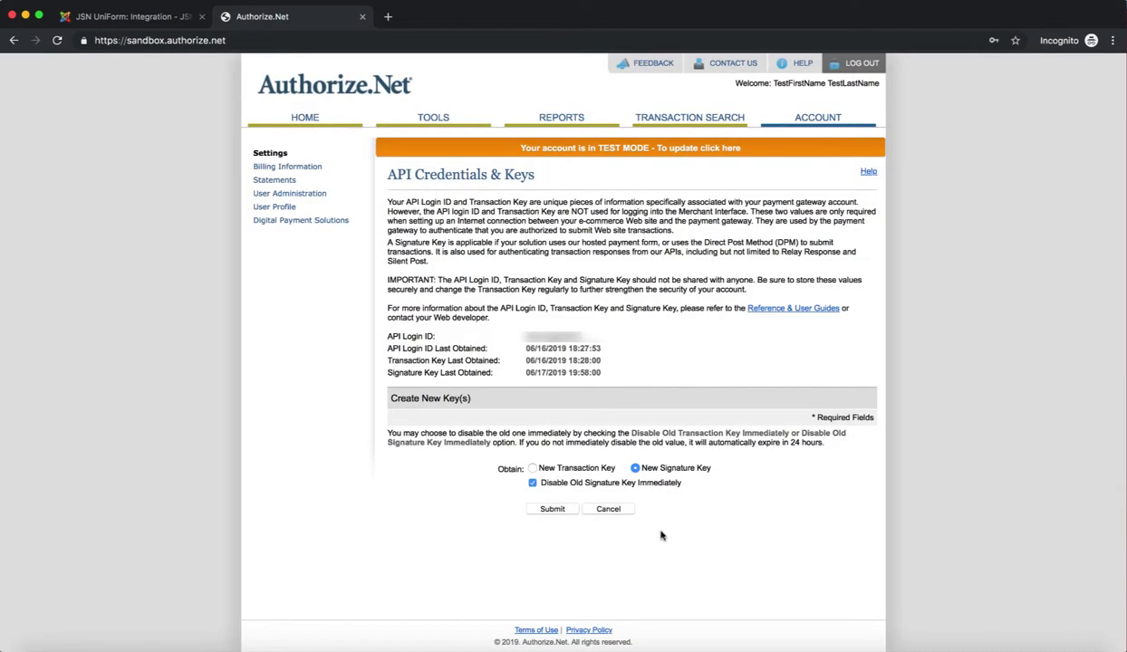
click(616, 511)
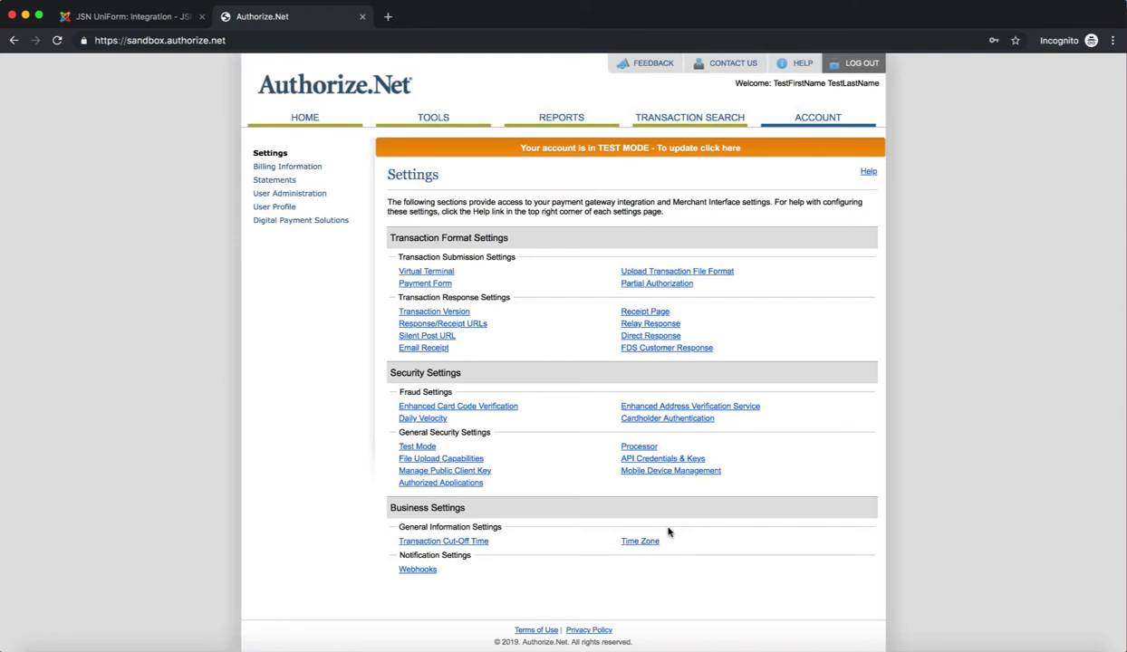
Return to the JSN UniForm payment gateway settings, review the Extra Options, and save the Authorize.Net configuration
click(154, 25)
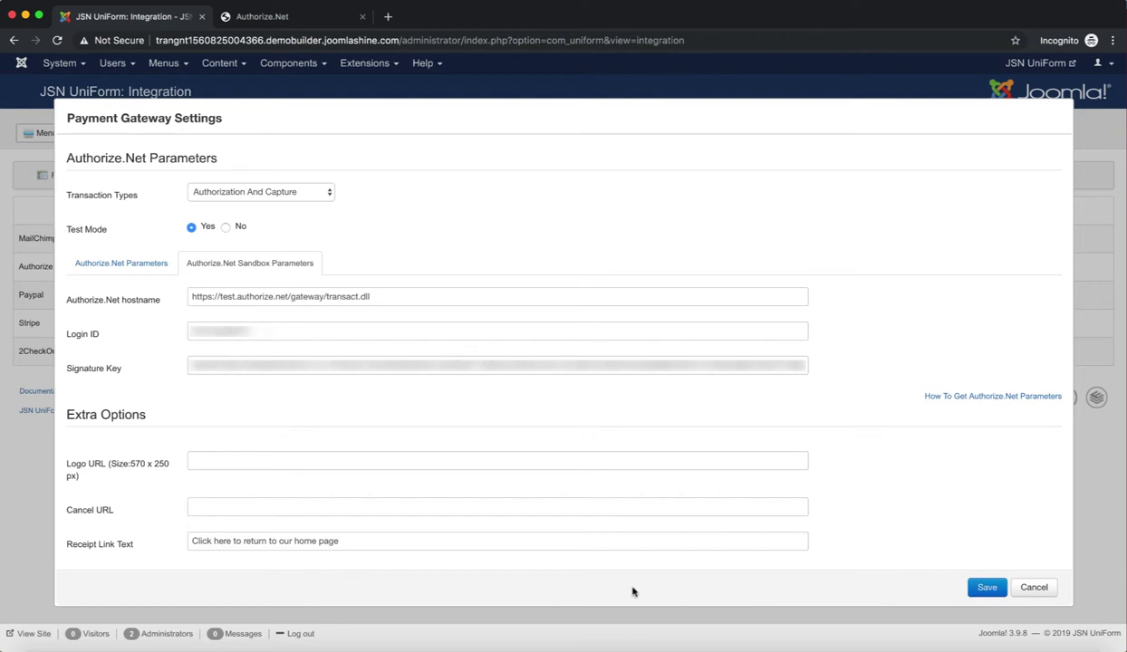
drag(146, 420, 68, 416)
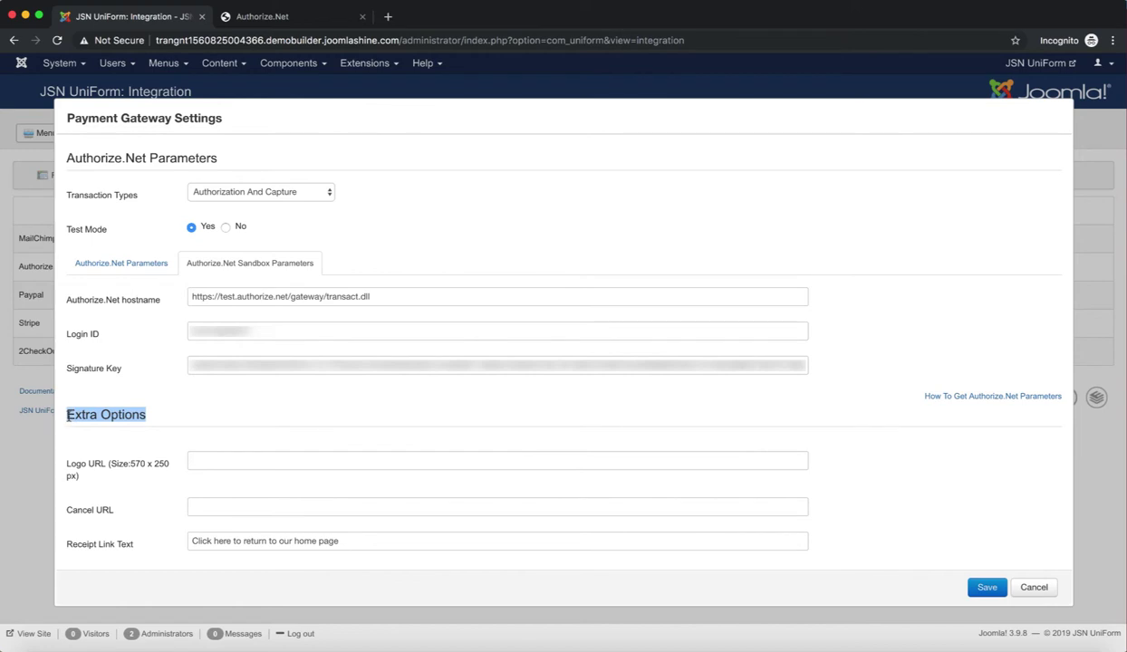
click(162, 414)
mouse_move(106, 472)
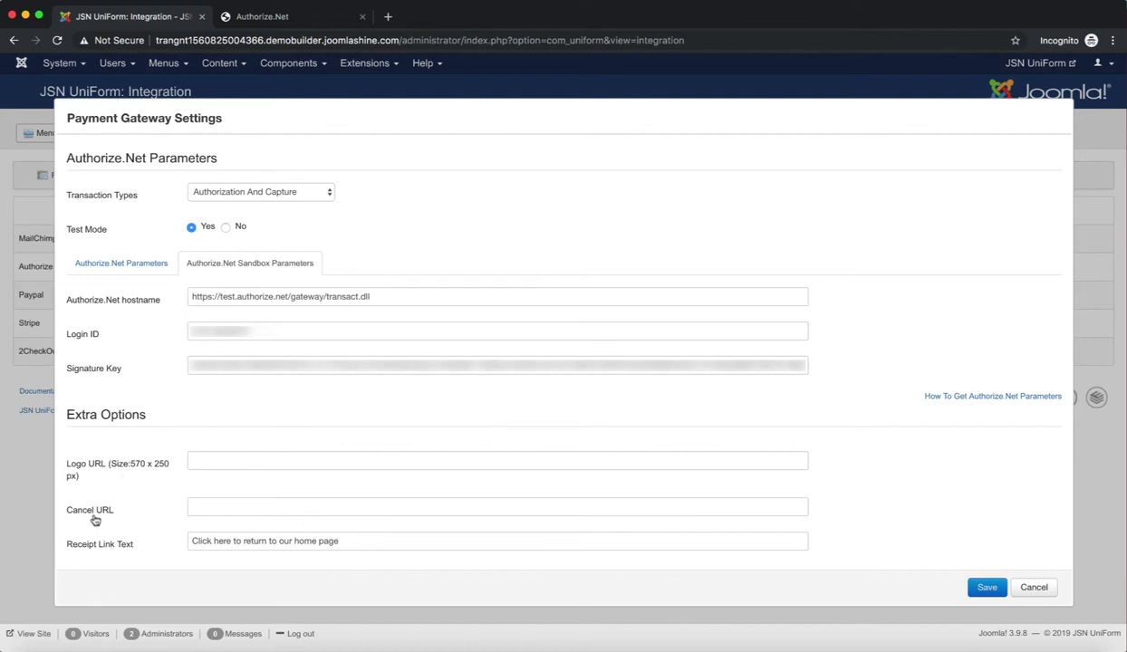
mouse_move(97, 517)
mouse_move(113, 548)
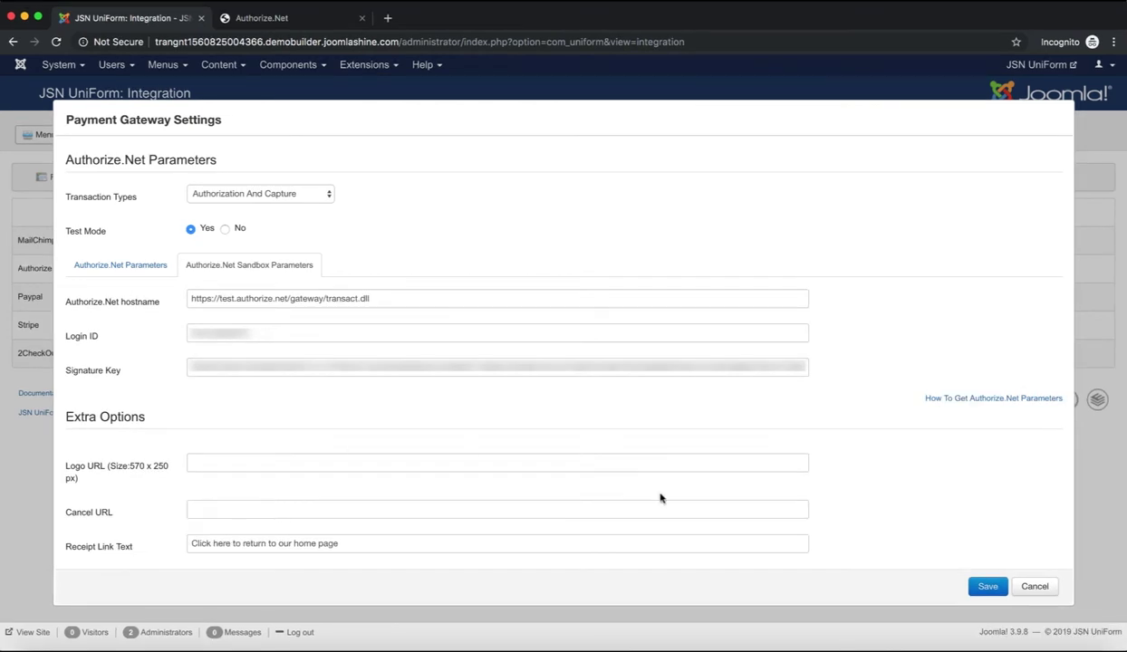
scroll(660, 496, down, 5)
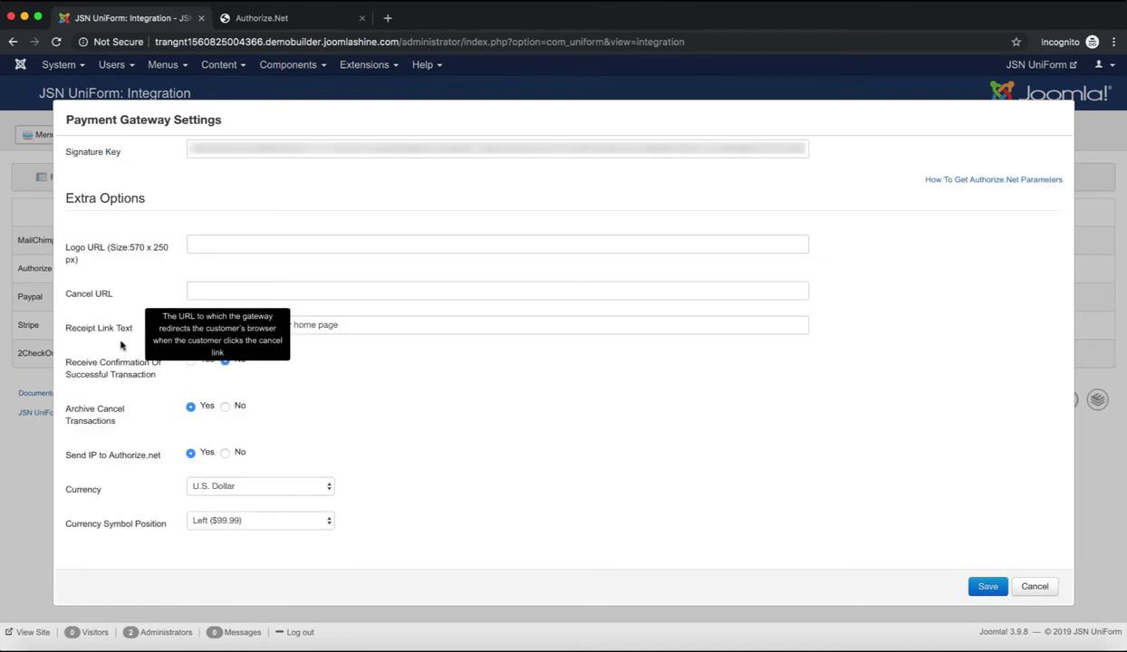
mouse_move(108, 378)
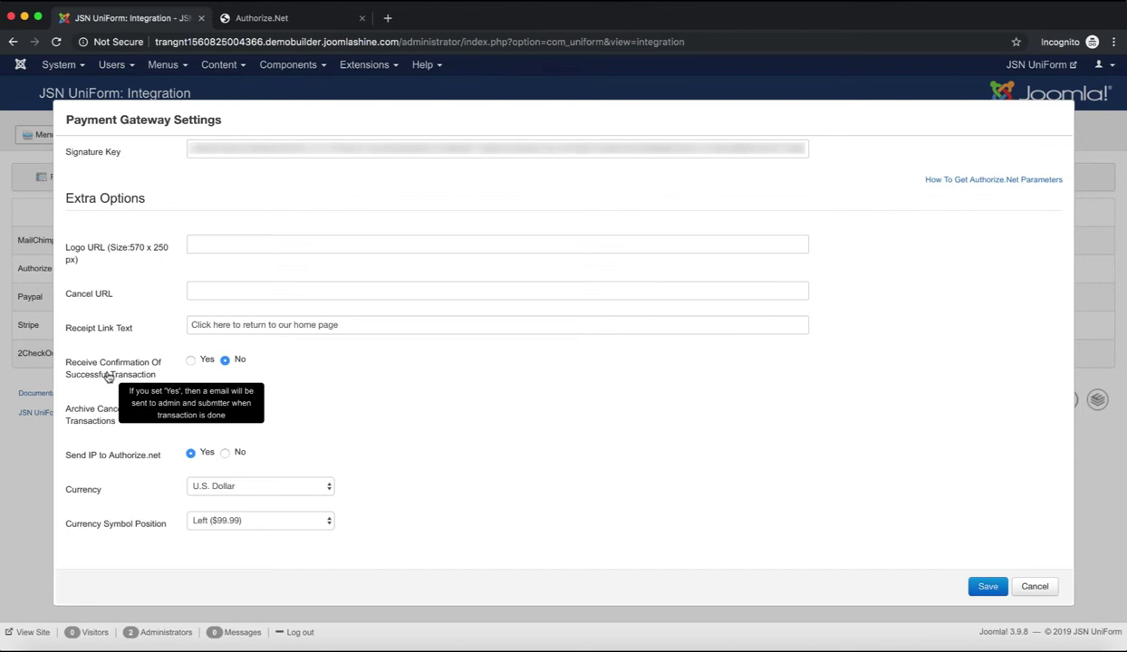
mouse_move(83, 429)
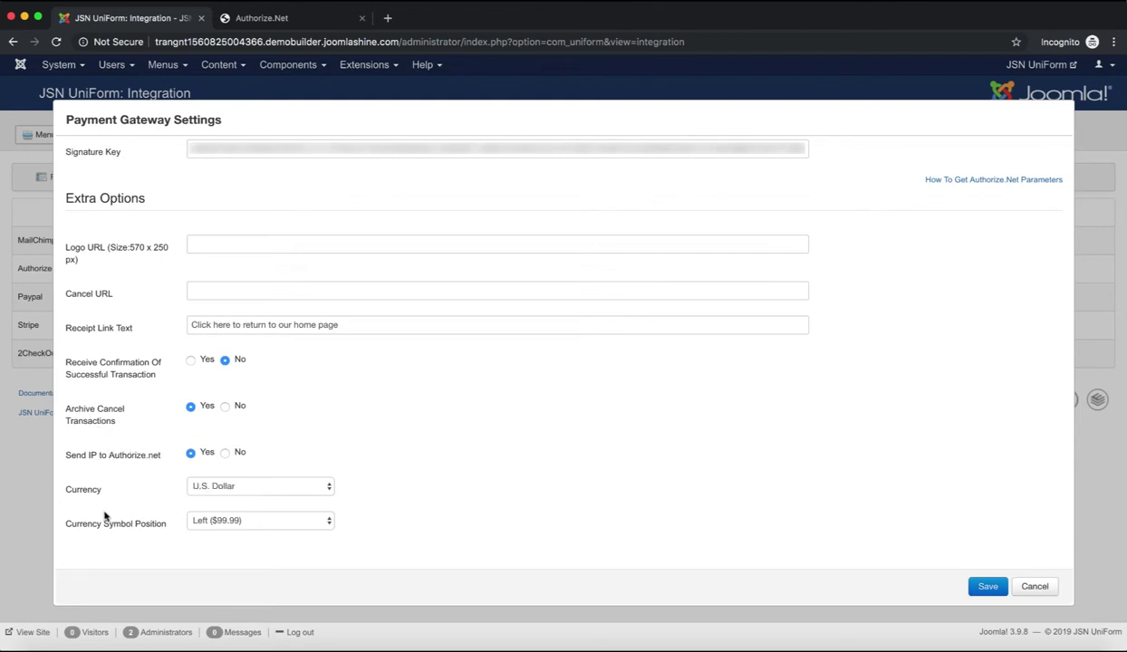
mouse_move(86, 497)
click(987, 586)
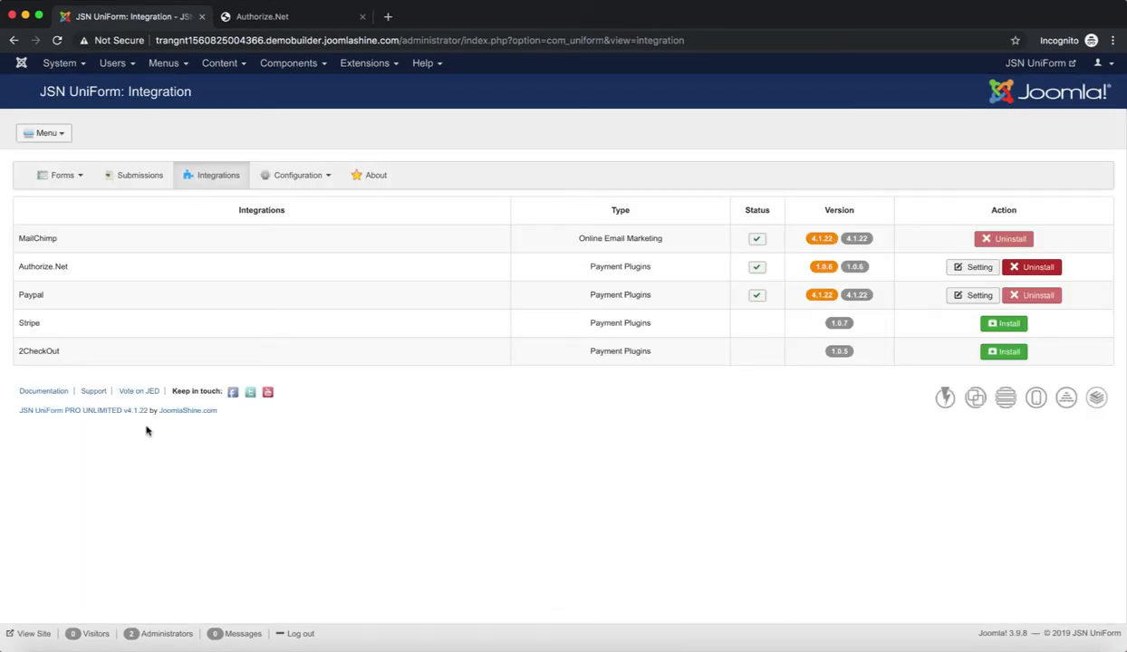
Open the Payment Form's settings from the JSN UniForm forms list
click(82, 177)
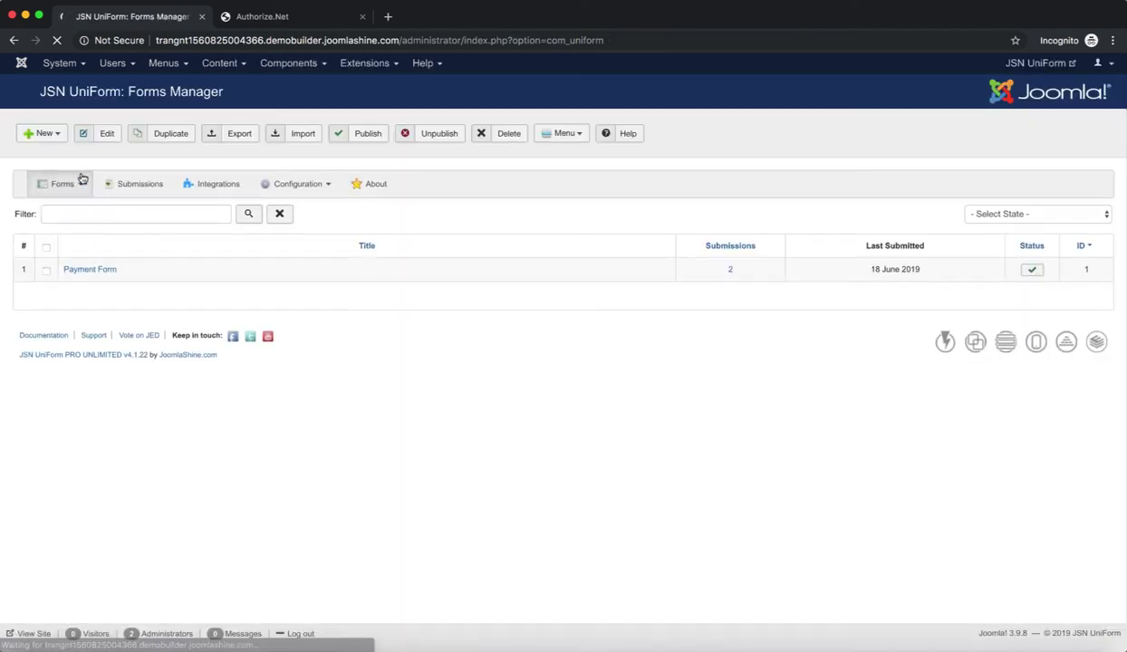
click(104, 277)
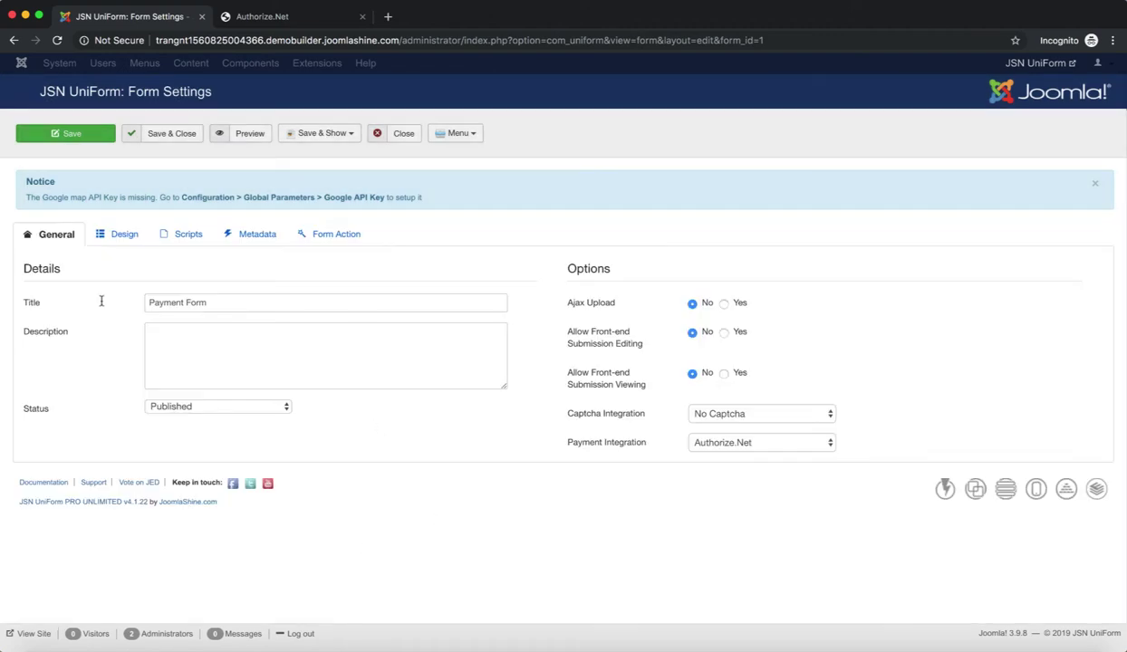
triple_click(216, 85)
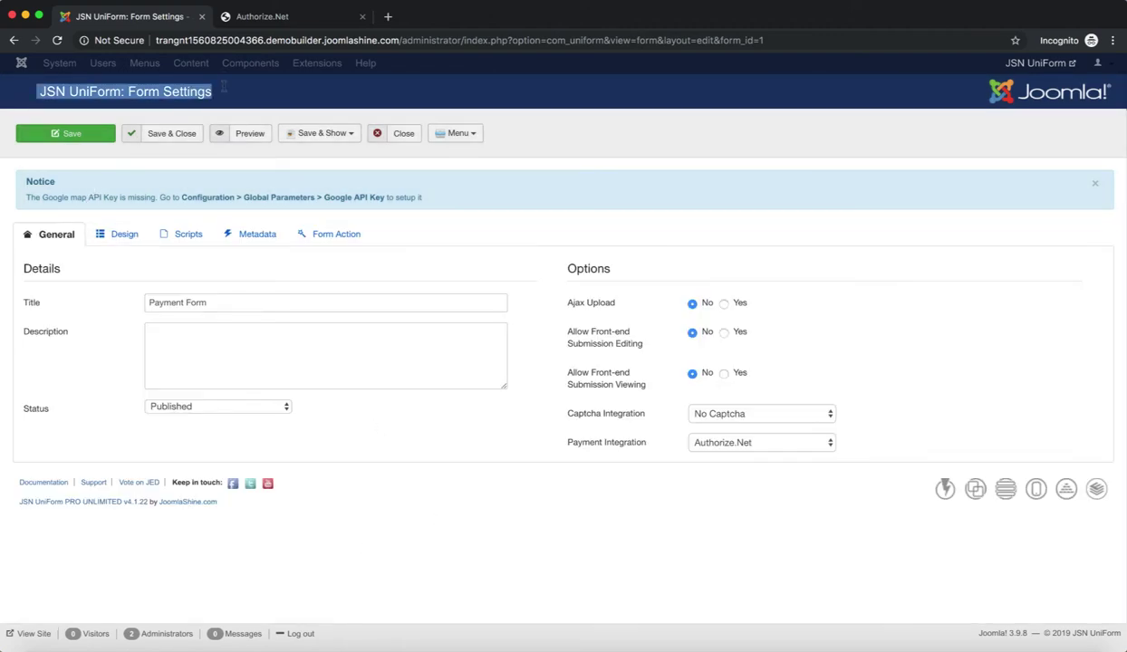
Choose Authorize.Net as the Payment Form's payment integration
click(591, 480)
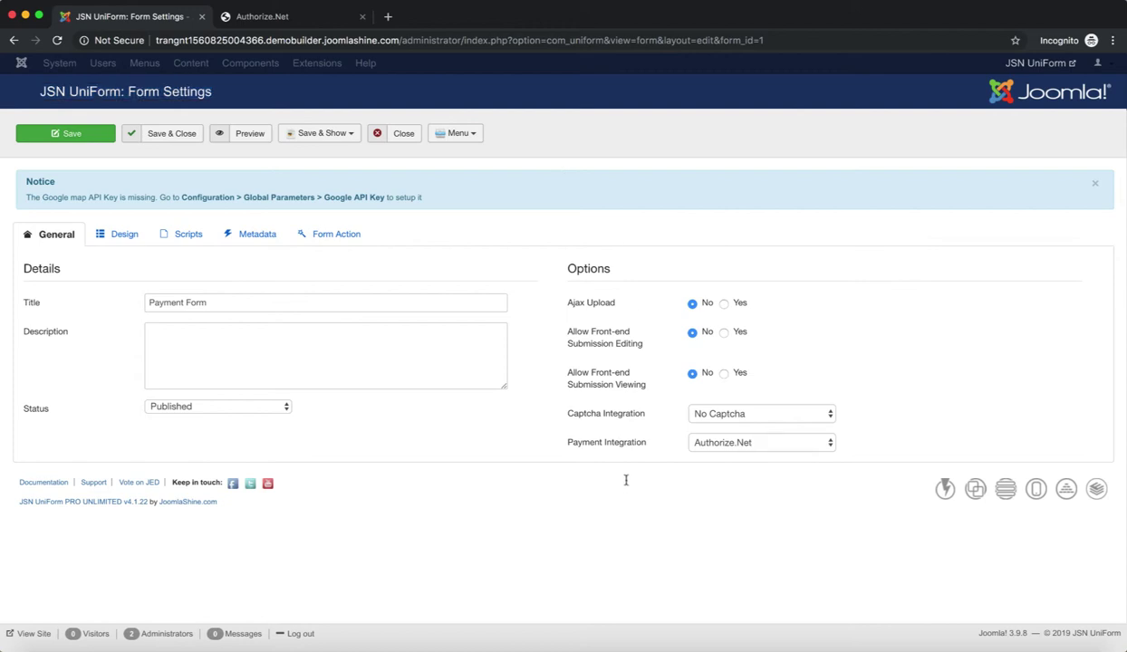
click(811, 444)
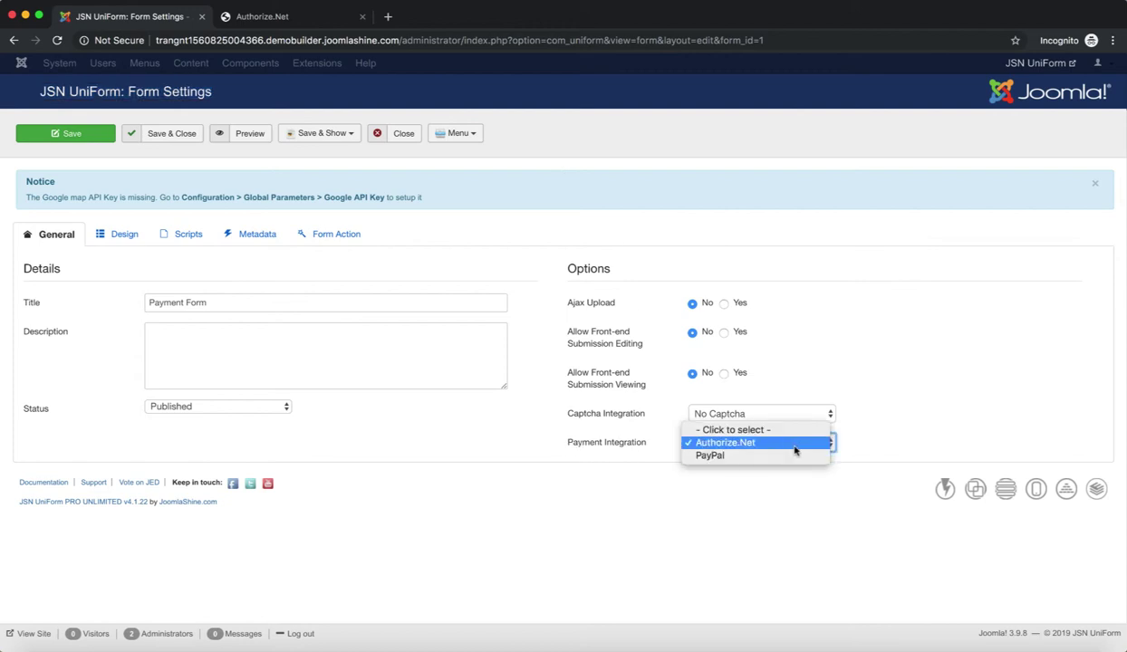
click(798, 448)
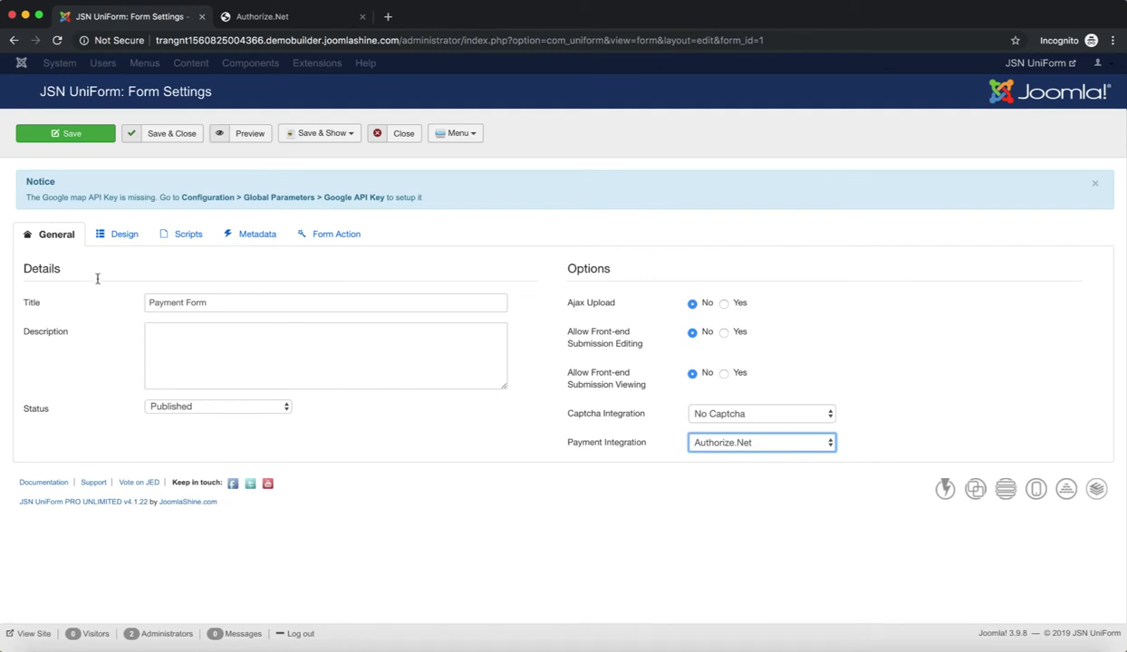
In the form design, examine the License field's value settings, including the option enabling the payment feature on this field
click(127, 241)
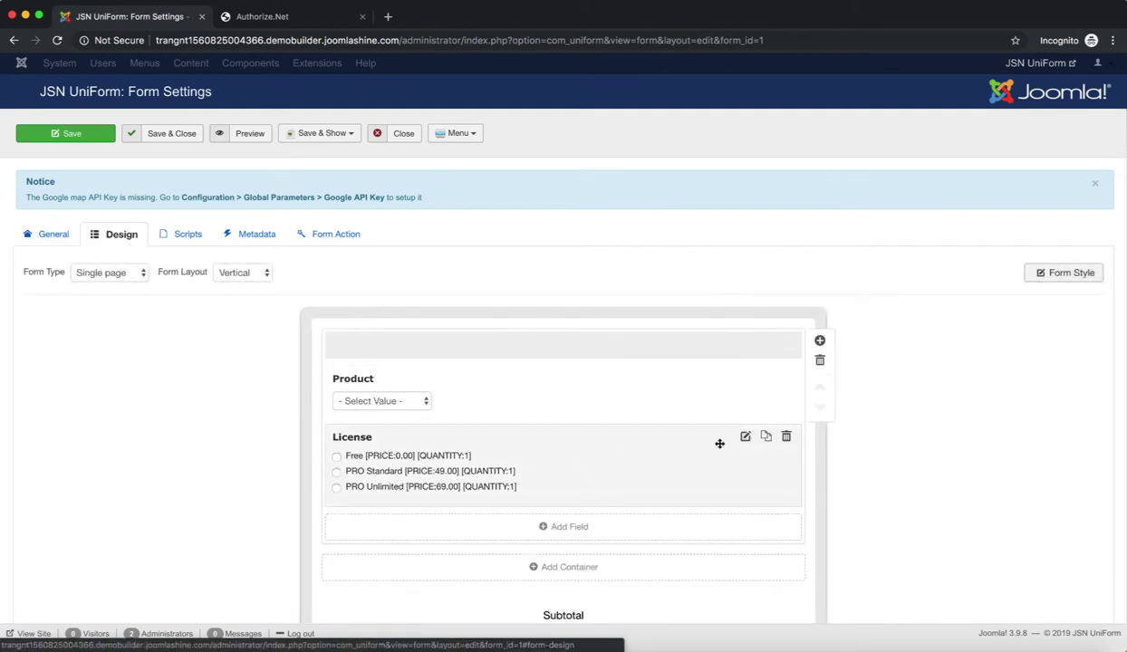
click(744, 435)
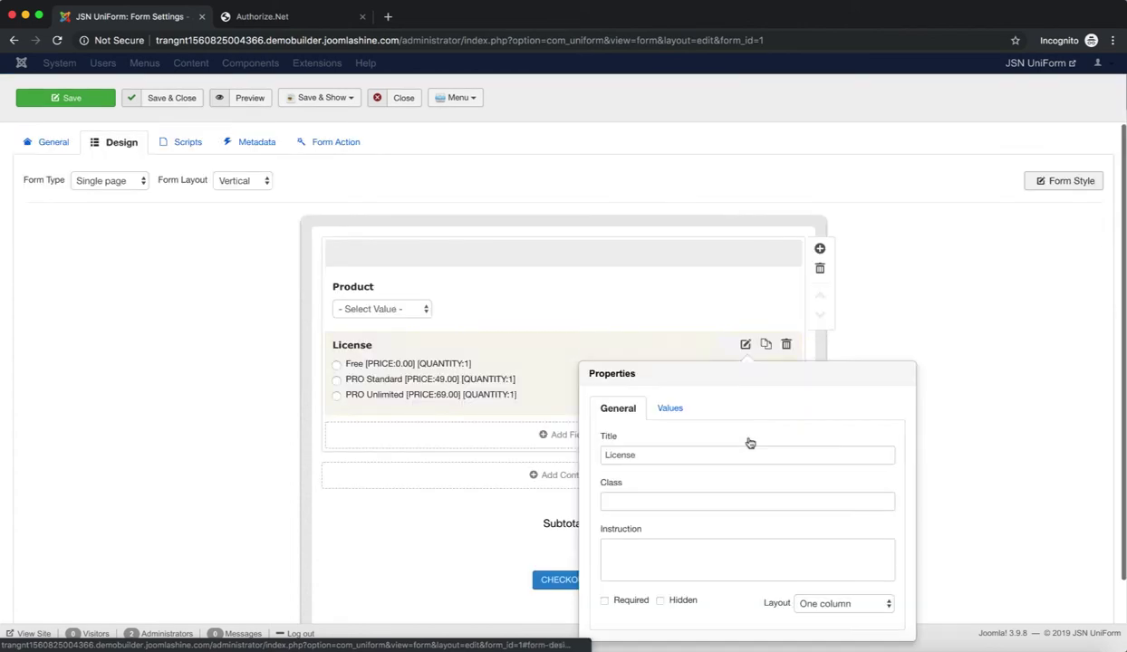
click(671, 410)
scroll(782, 530, down, 2)
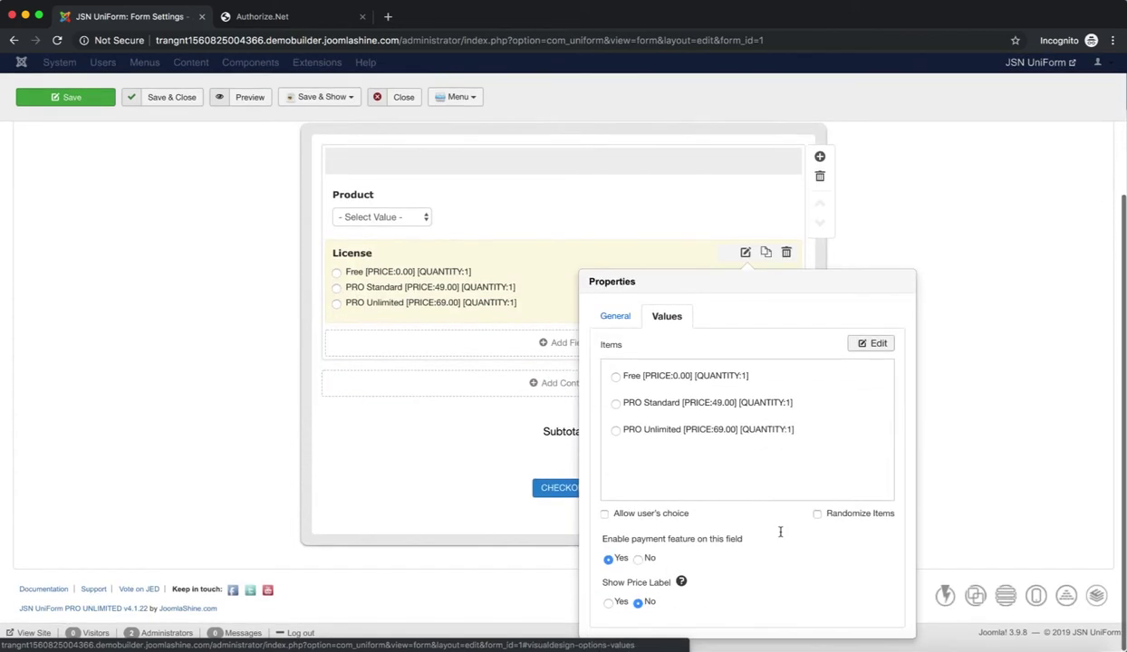
drag(601, 541, 739, 541)
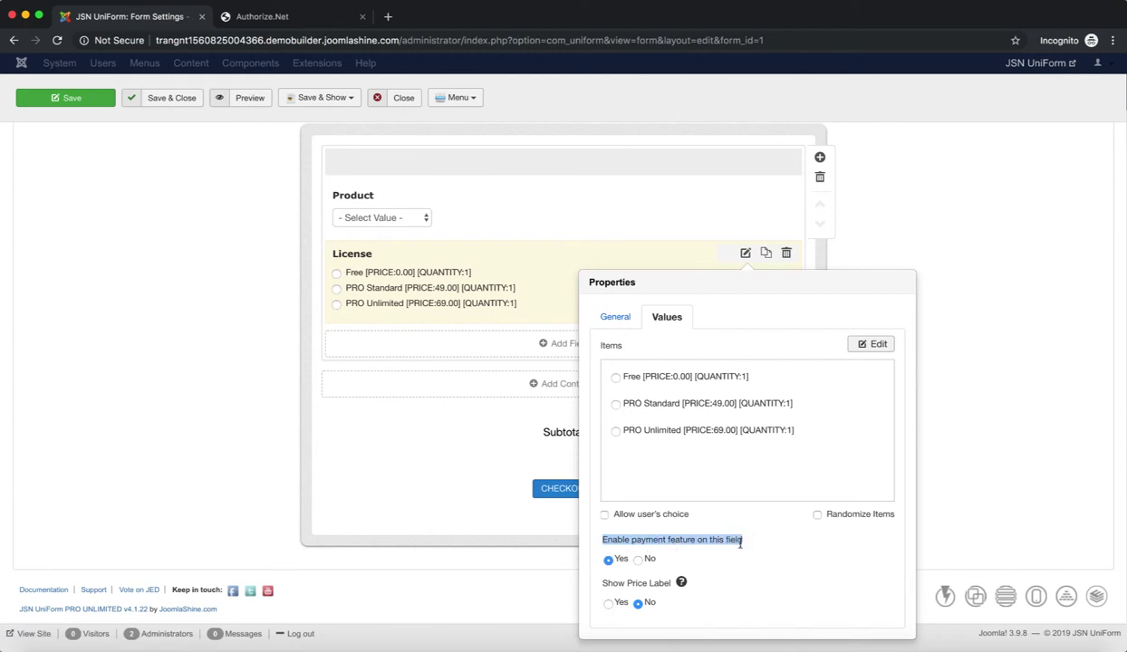
click(698, 560)
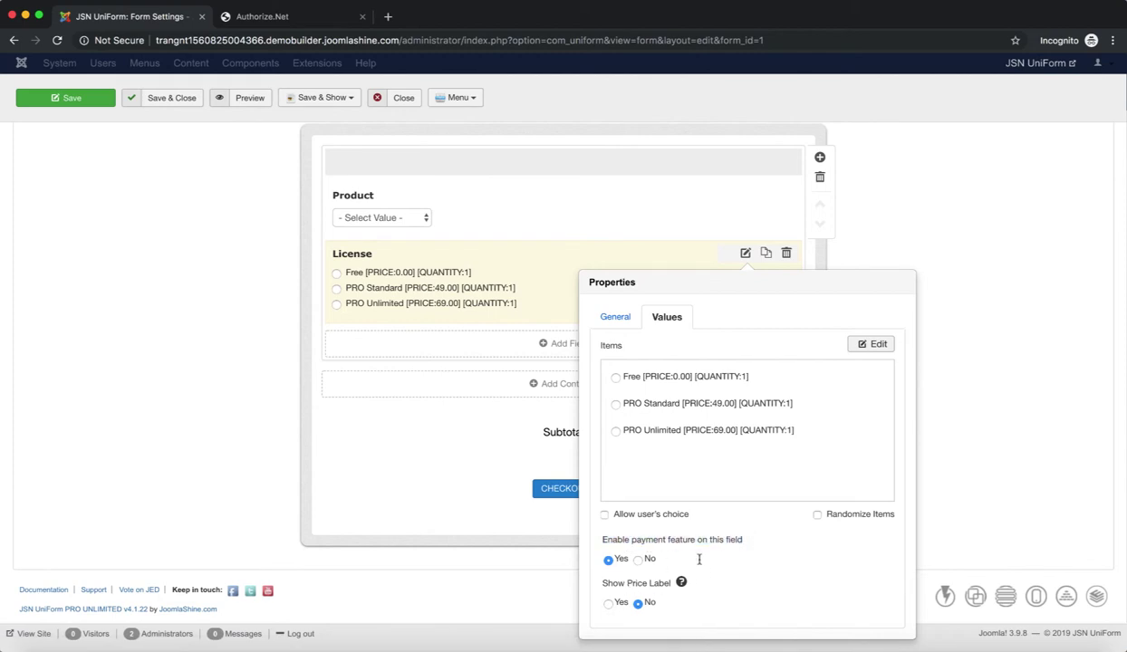
click(287, 349)
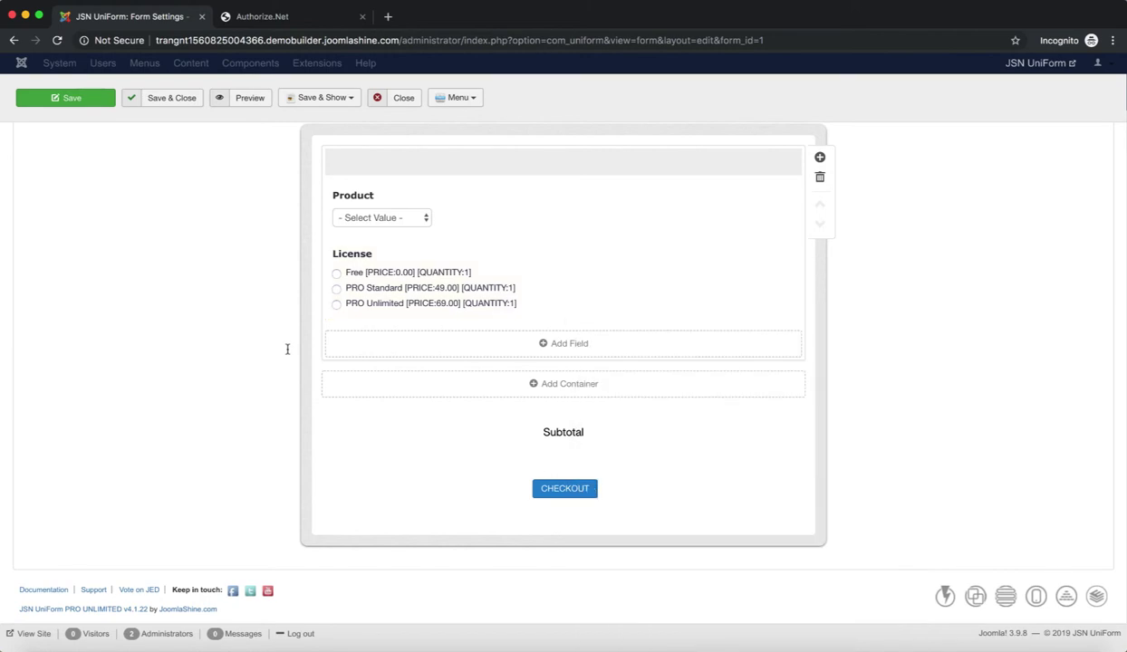
Save and close the Payment Form, and open its page on the front-end site
scroll(287, 349, up, 3)
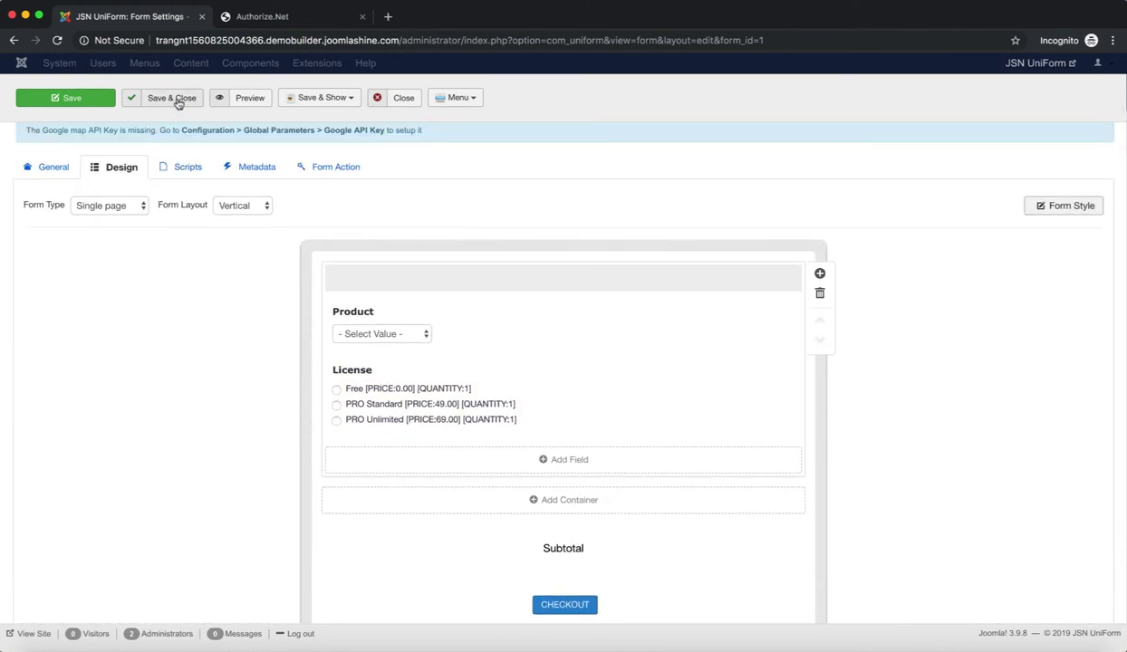
click(172, 98)
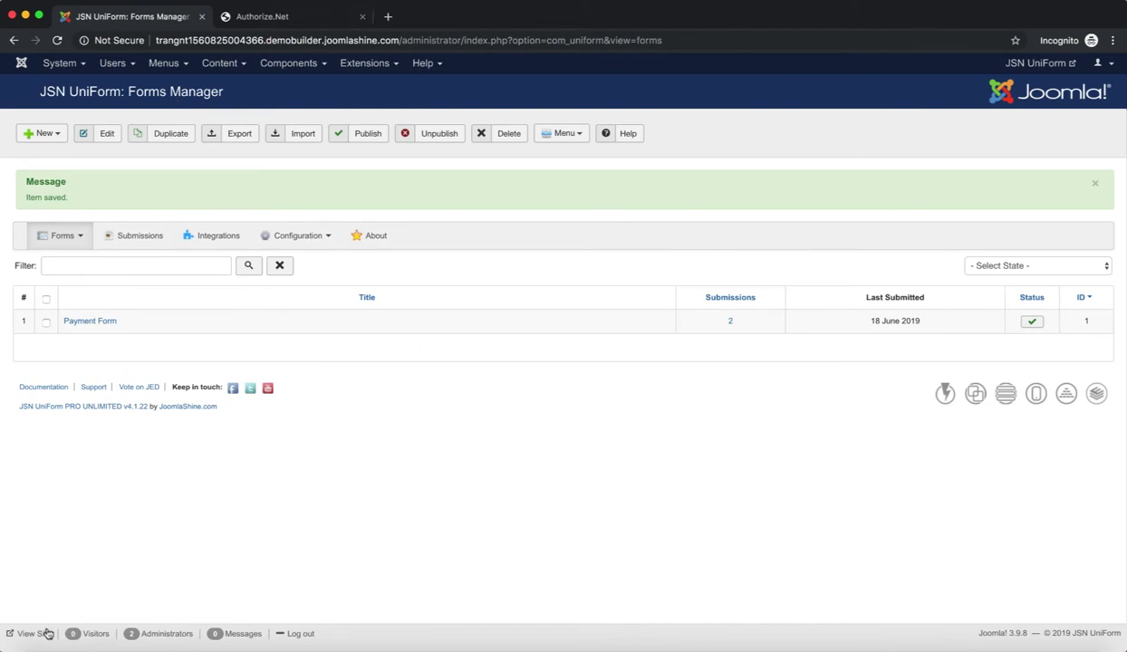
click(40, 634)
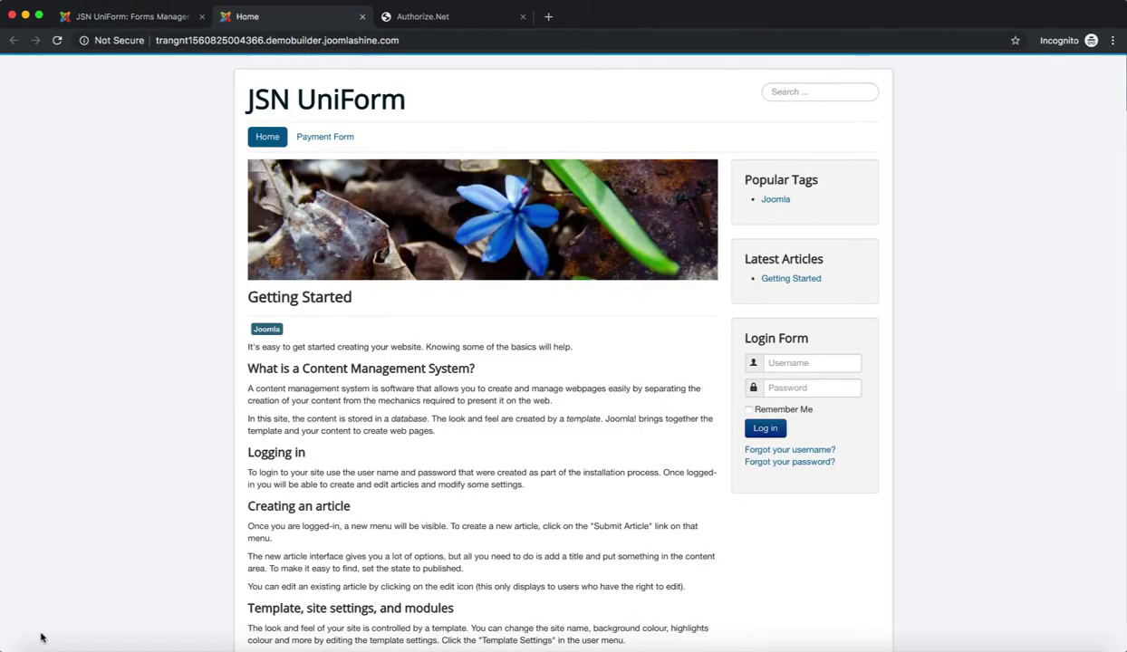
click(336, 146)
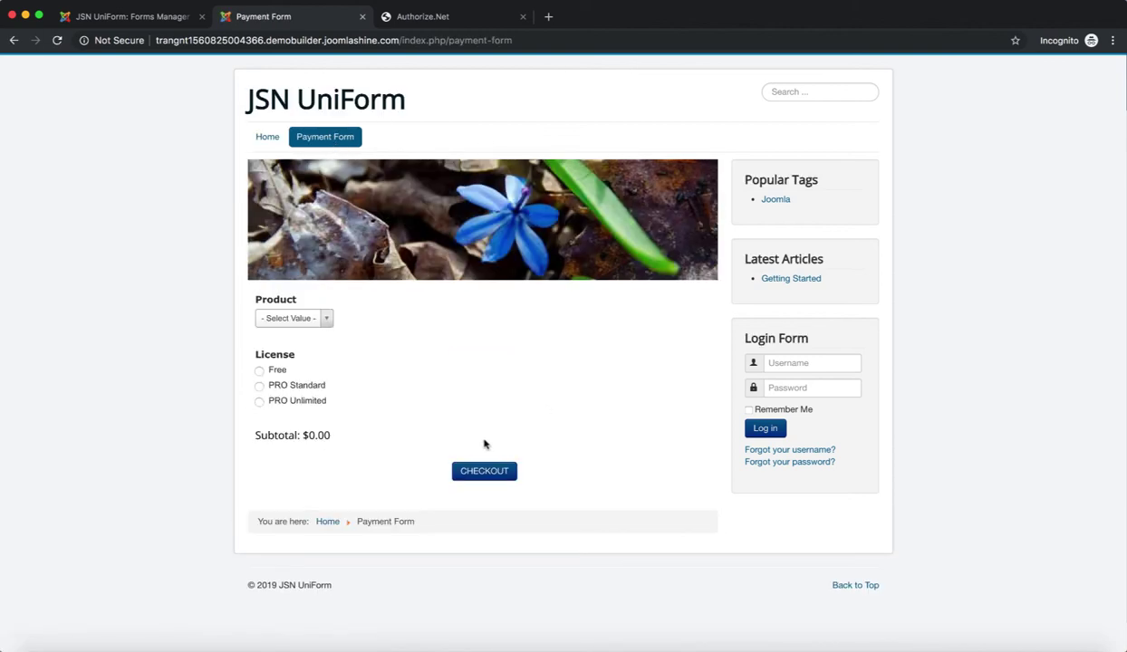
Select the JSN UniForm product with the PRO Unlimited license and proceed to checkout
click(326, 321)
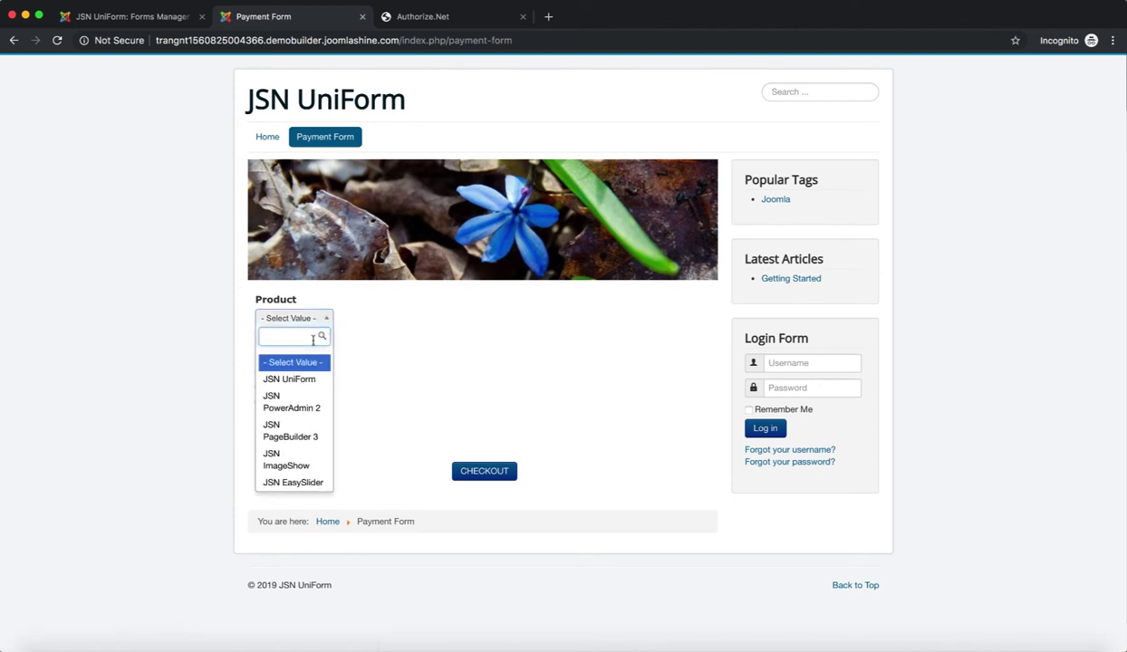
click(290, 379)
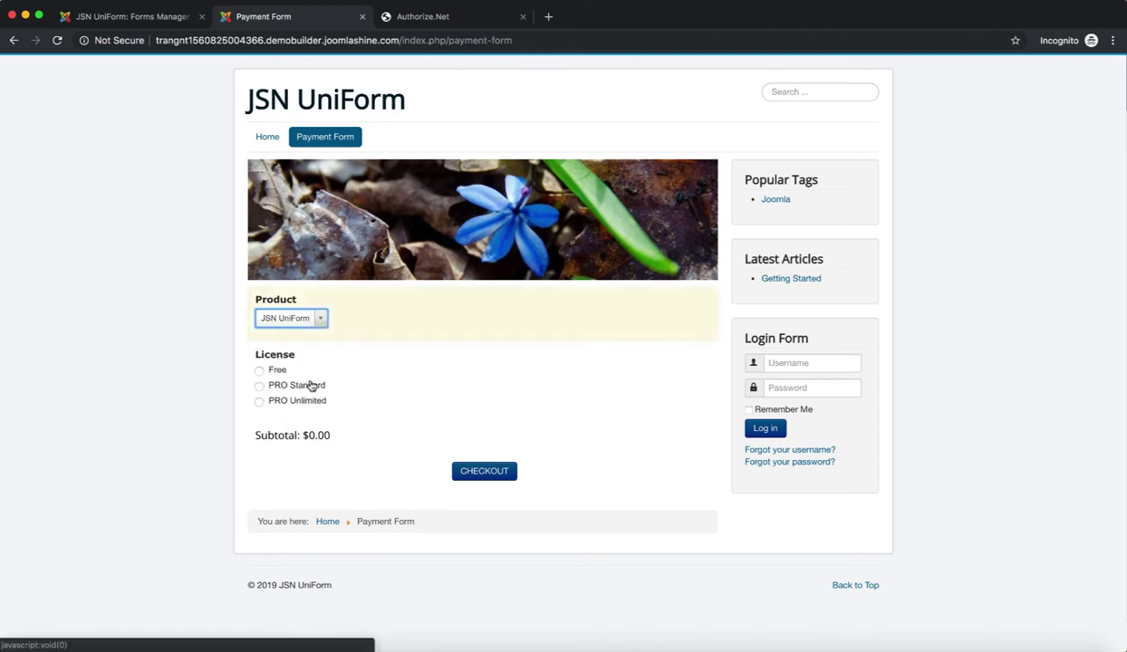
click(260, 404)
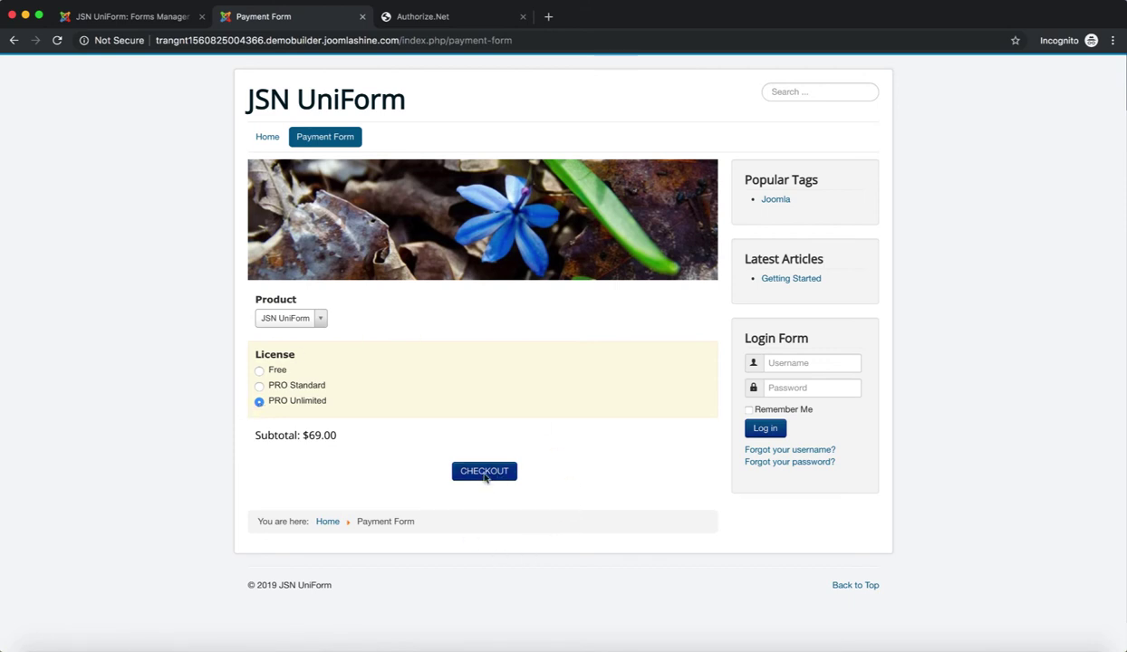
click(484, 472)
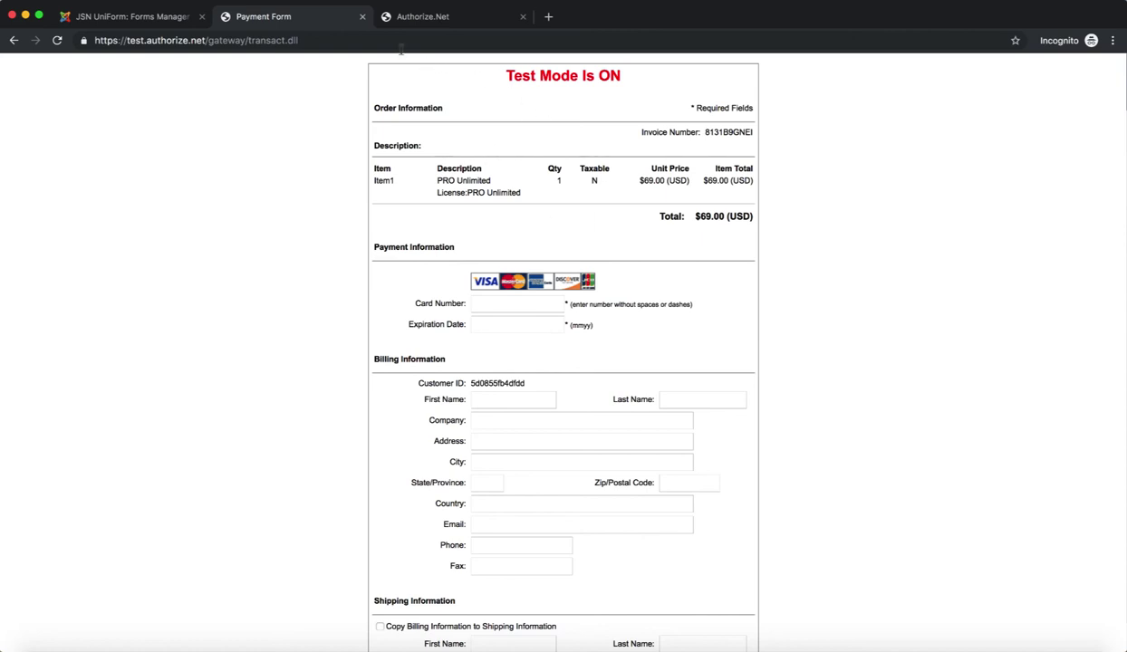
Examine the Authorize.Net payment page, including the test mode notice, order total, and payment, billing and shipping fields
drag(504, 76, 623, 77)
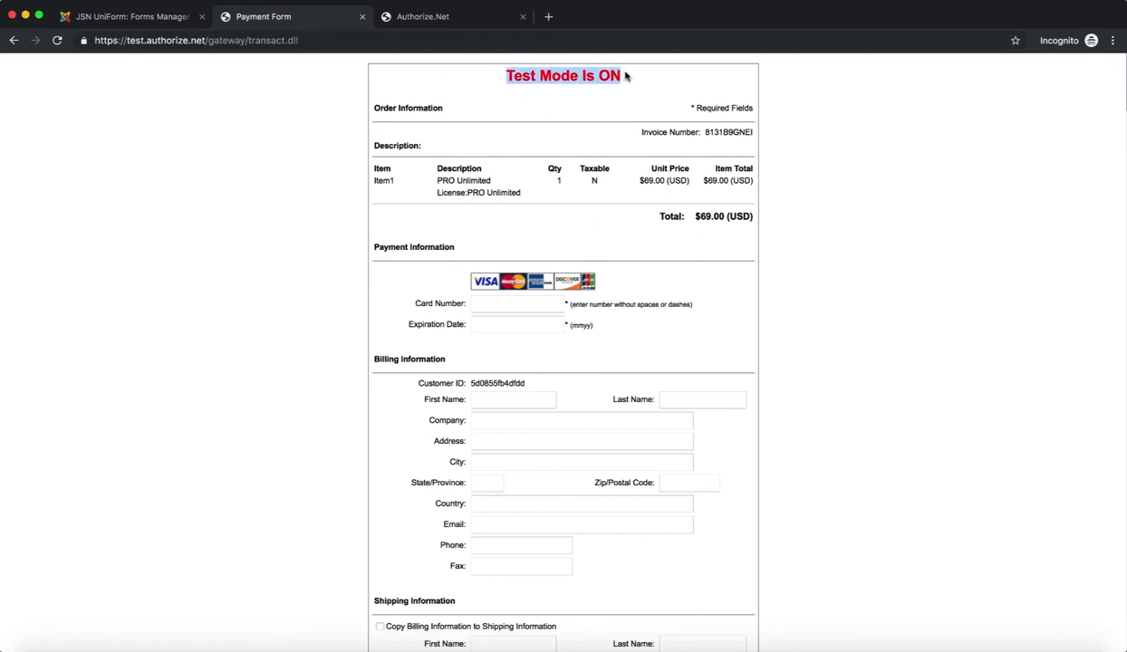
click(634, 80)
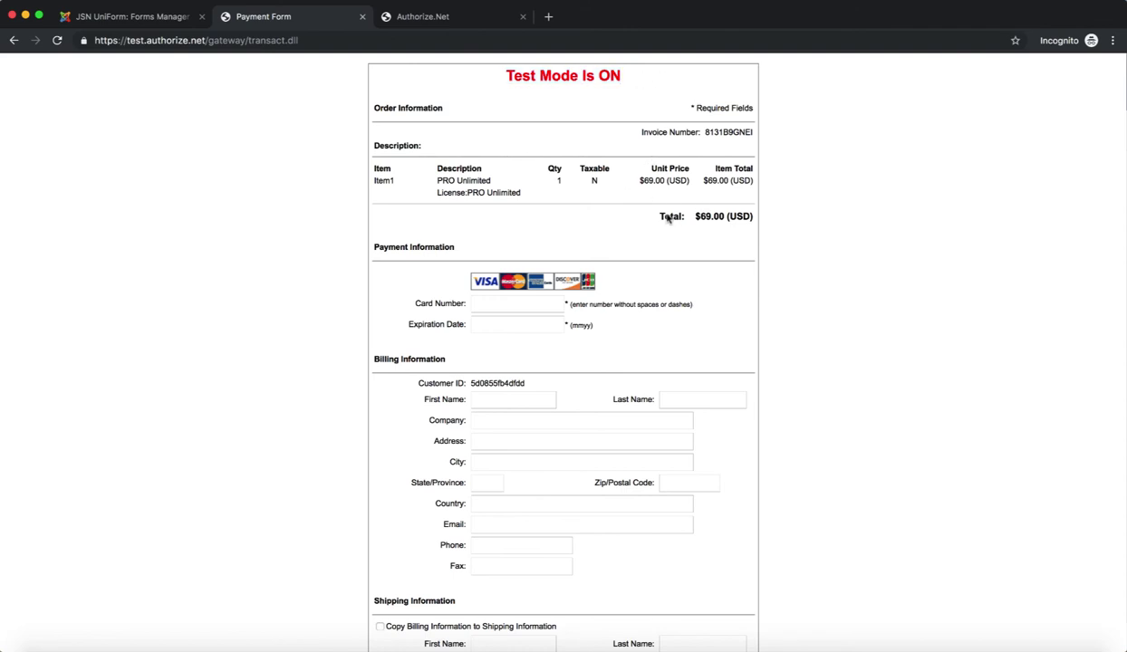
drag(652, 216, 736, 222)
click(736, 221)
scroll(713, 356, down, 4)
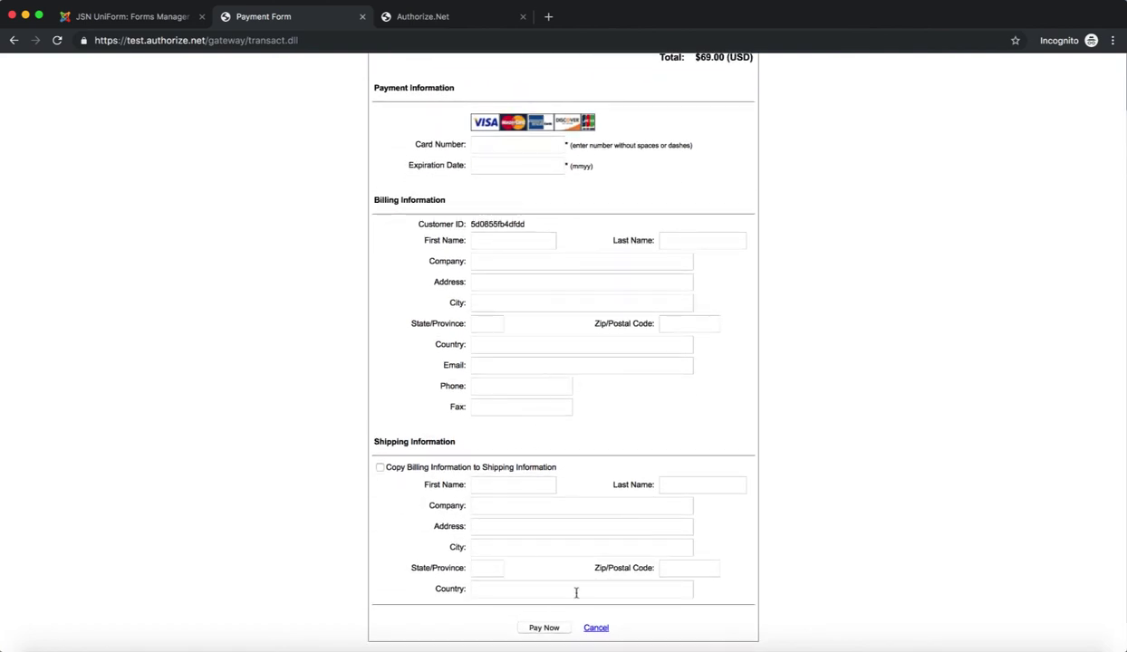
scroll(619, 485, up, 4)
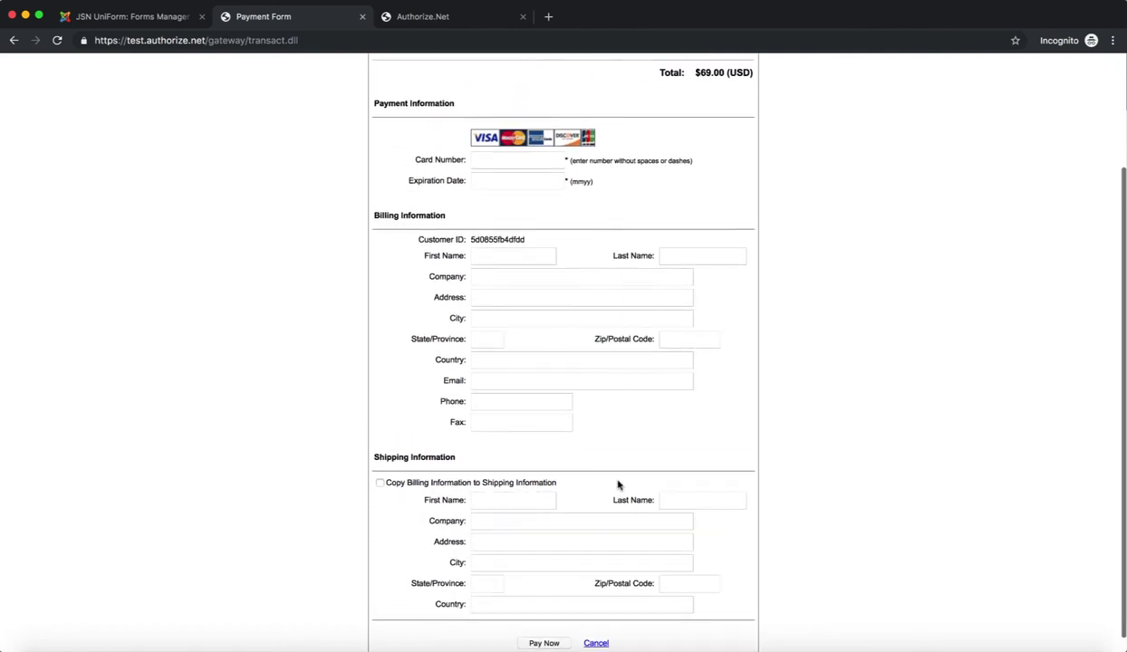